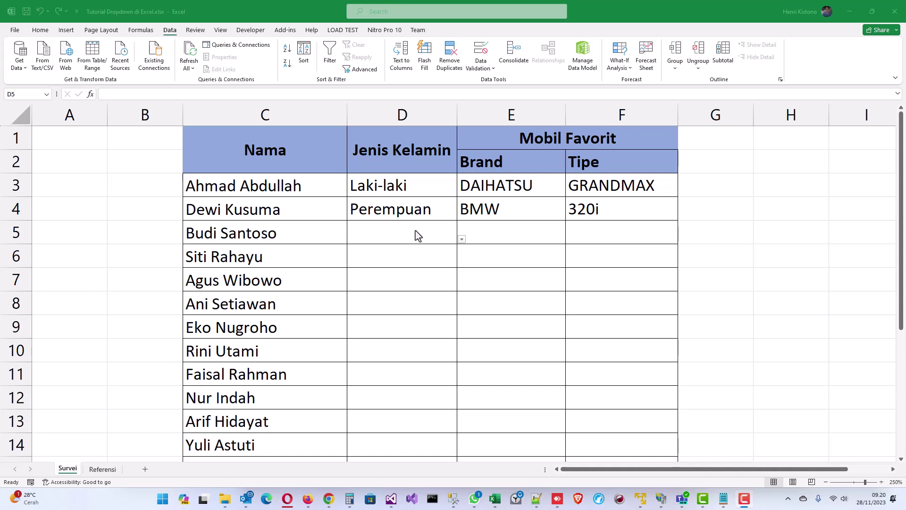
Display the dropdown options of the Jenis Kelamin cell D5 without choosing one.
{"action": "left_click", "coordinate": [400, 240]}
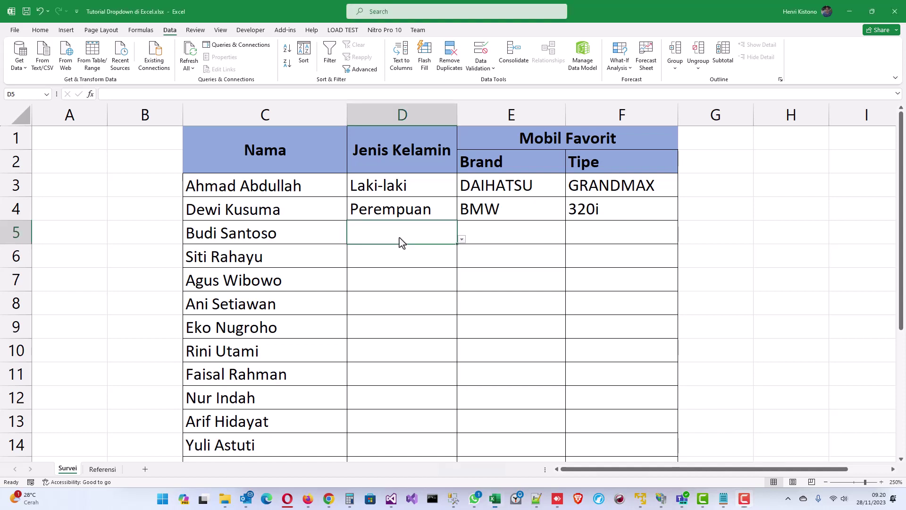
{"action": "left_click", "coordinate": [462, 240]}
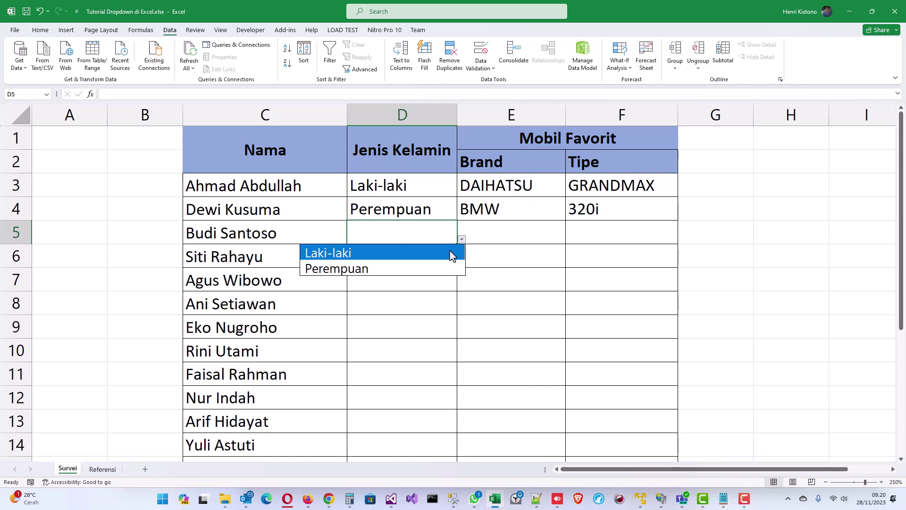
{"action": "left_click", "coordinate": [496, 236]}
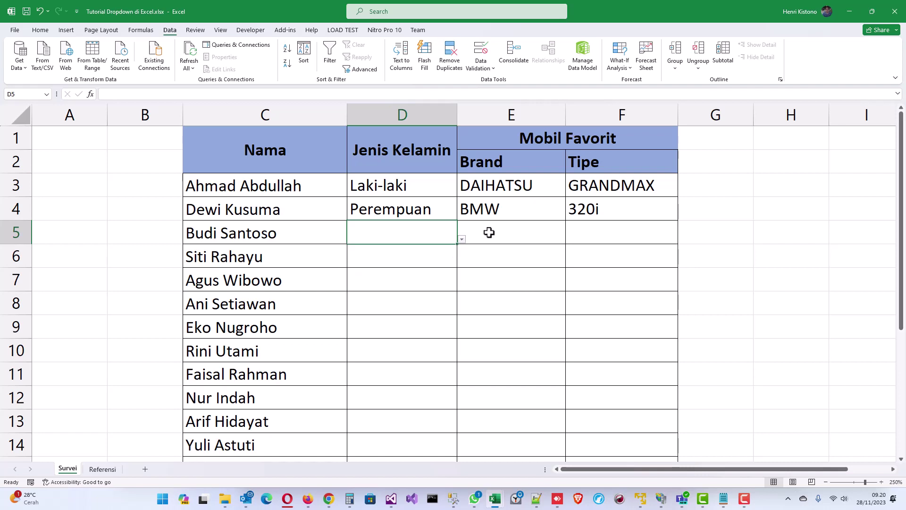
Choose BMW as the brand in E5 and 320i as its type in F5 from the dropdown lists.
{"action": "left_click", "coordinate": [489, 232]}
{"action": "left_click", "coordinate": [571, 239]}
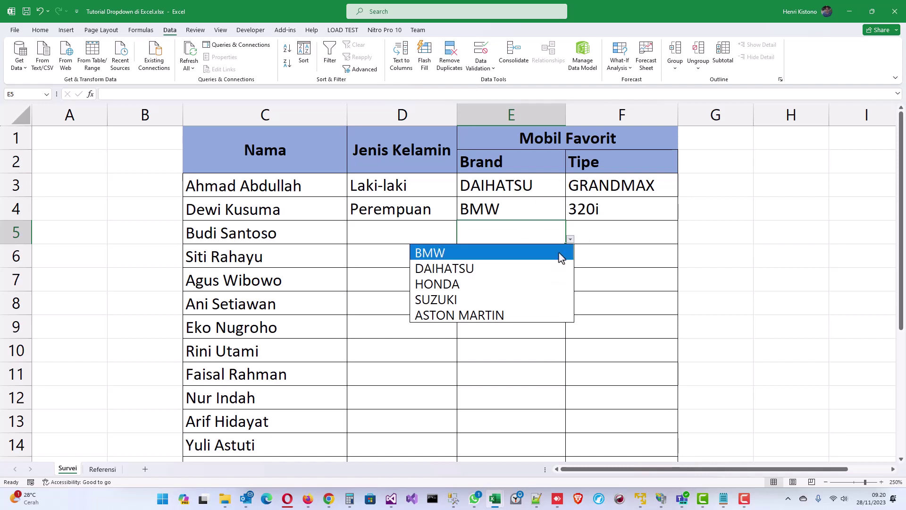
{"action": "key", "text": "Return"}
{"action": "left_click", "coordinate": [622, 239]}
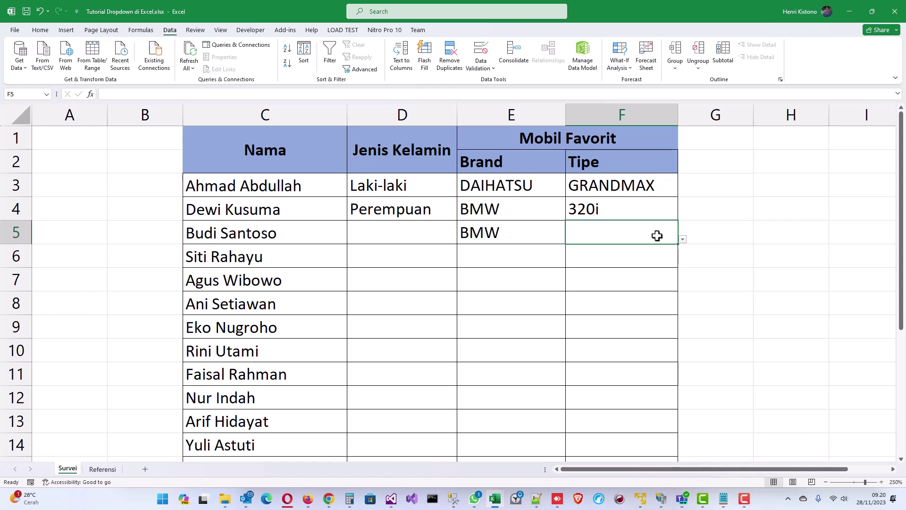
{"action": "left_click", "coordinate": [683, 239]}
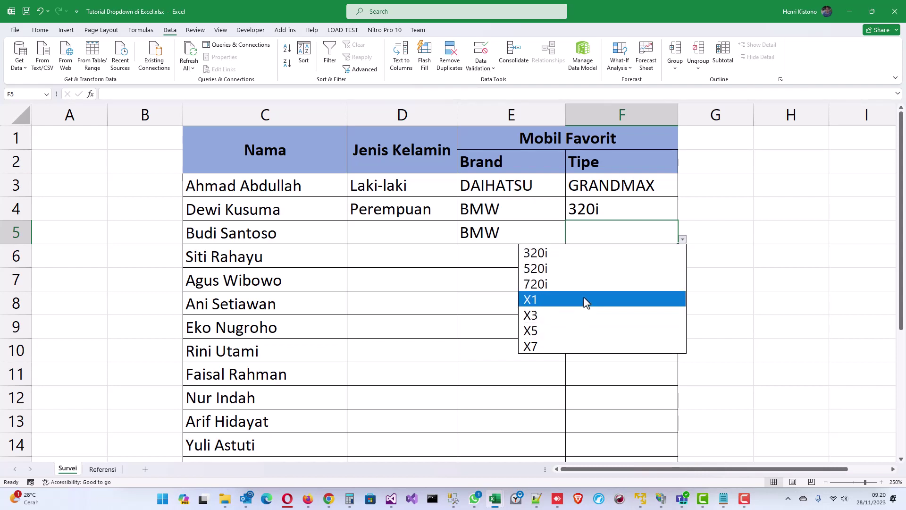
{"action": "left_click", "coordinate": [543, 253]}
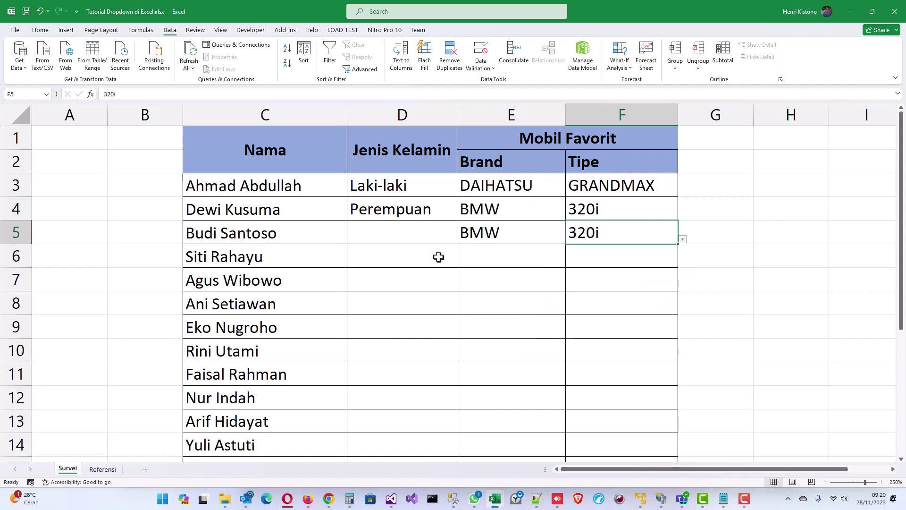
{"action": "left_click", "coordinate": [440, 257]}
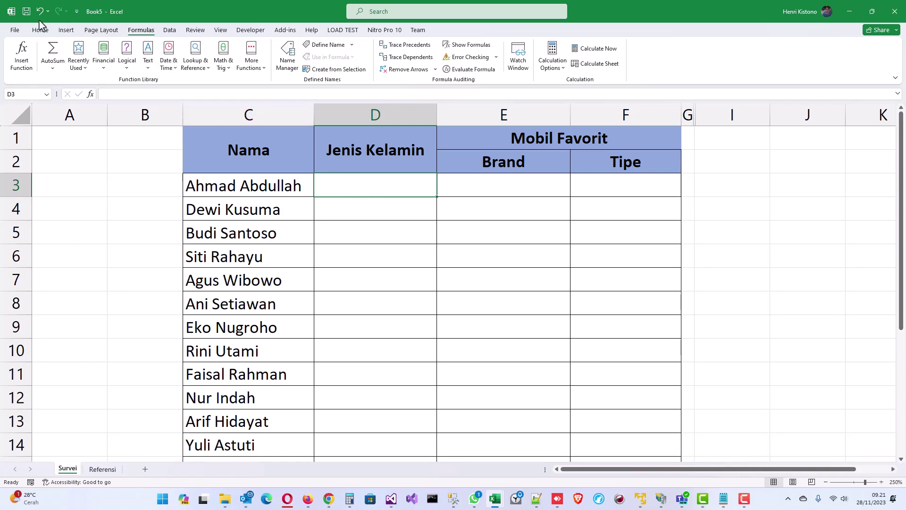
Add list data validation to the Jenis Kelamin cell D3 with the source Laki-laki;Perempuan.
{"action": "left_click", "coordinate": [170, 29]}
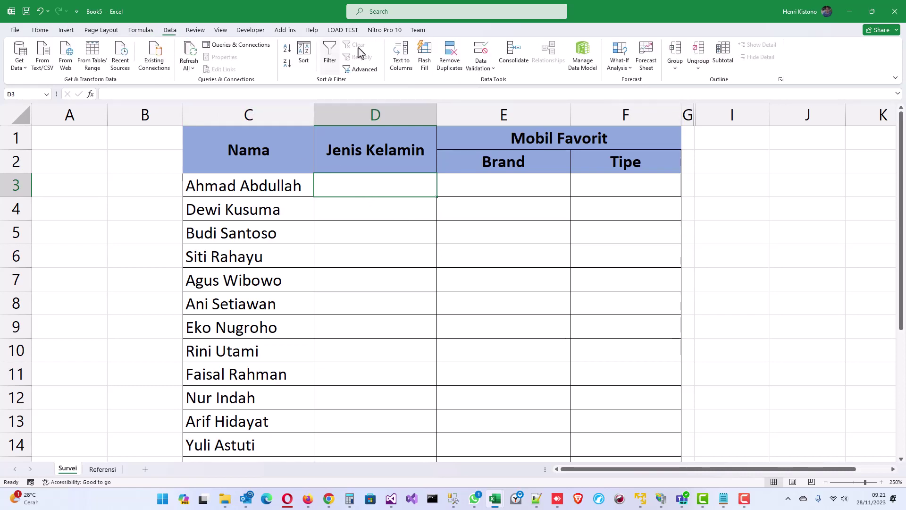
{"action": "left_click", "coordinate": [484, 69]}
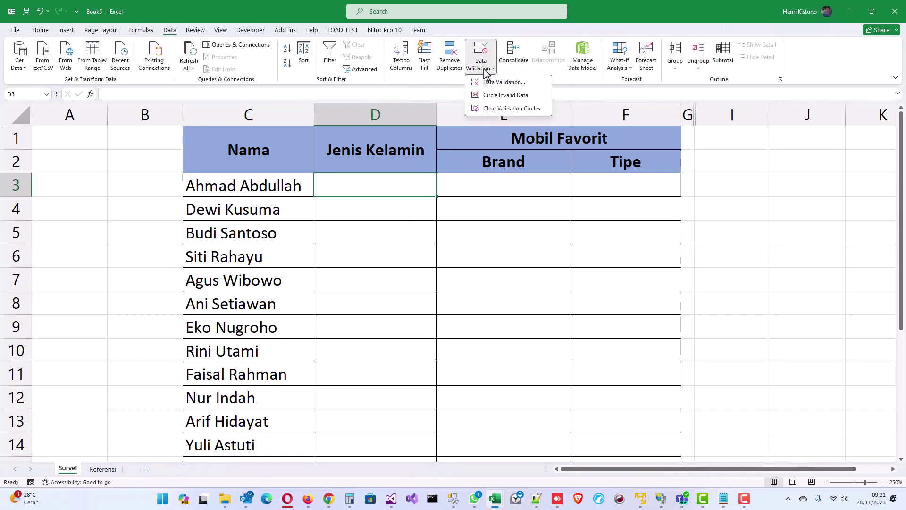
{"action": "left_click", "coordinate": [511, 84]}
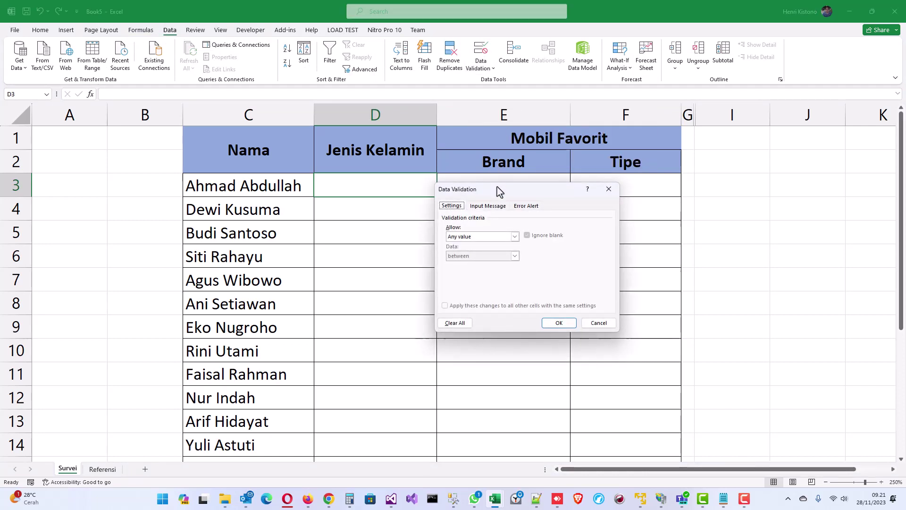
{"action": "left_click_drag", "start_coordinate": [497, 192], "coordinate": [395, 194]}
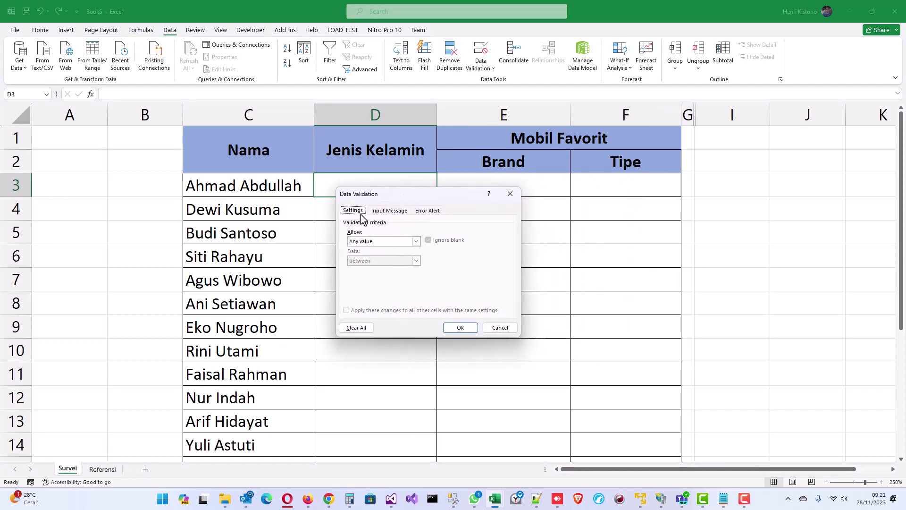
{"action": "left_click", "coordinate": [378, 242]}
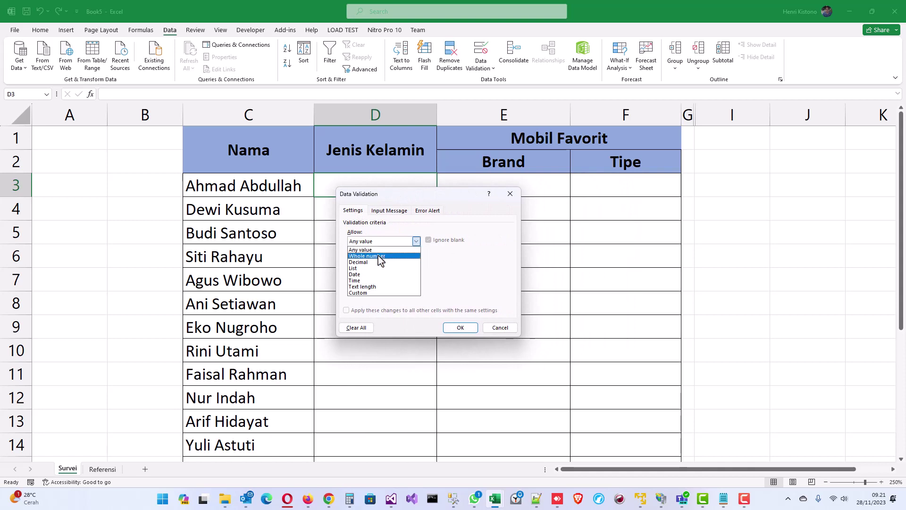
{"action": "left_click", "coordinate": [381, 274]}
{"action": "left_click", "coordinate": [385, 279]}
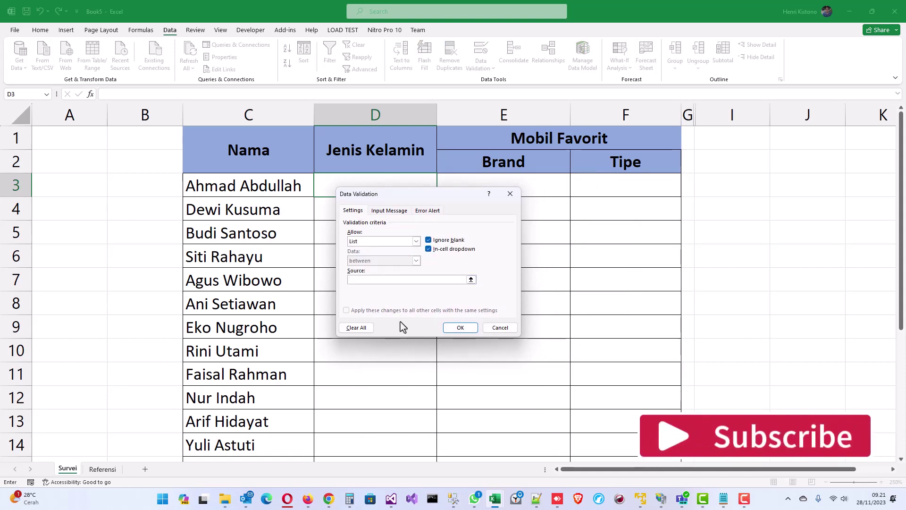
{"action": "type", "text": "Laki-laki;Perempuan"}
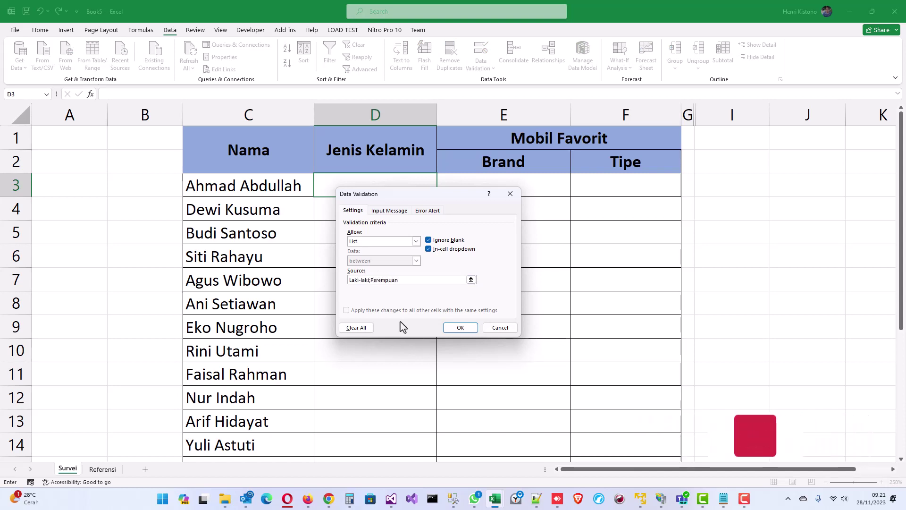
{"action": "left_click_drag", "start_coordinate": [403, 196], "coordinate": [397, 198]}
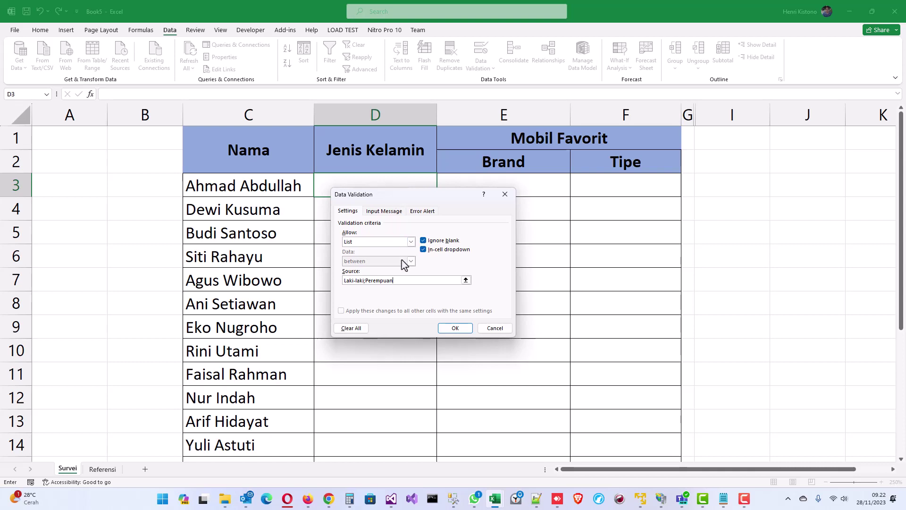
{"action": "left_click_drag", "start_coordinate": [391, 281], "coordinate": [346, 282]}
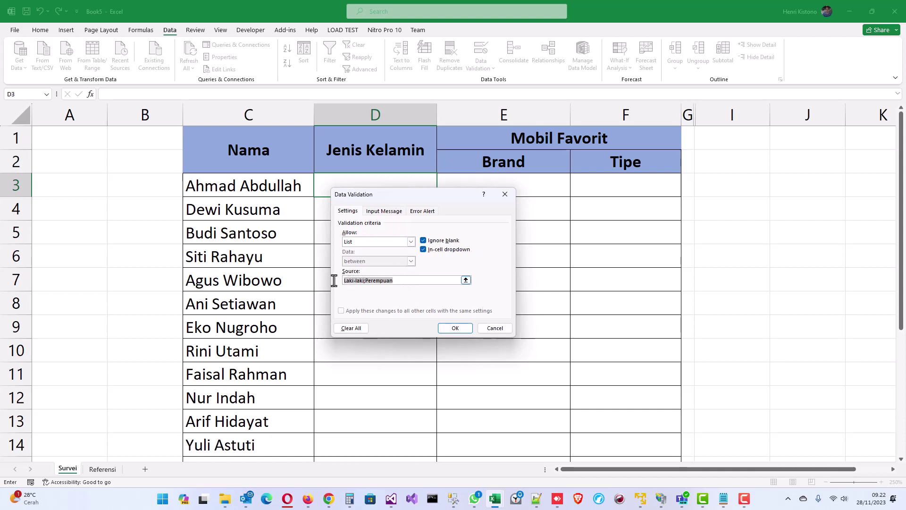
{"action": "left_click", "coordinate": [455, 329]}
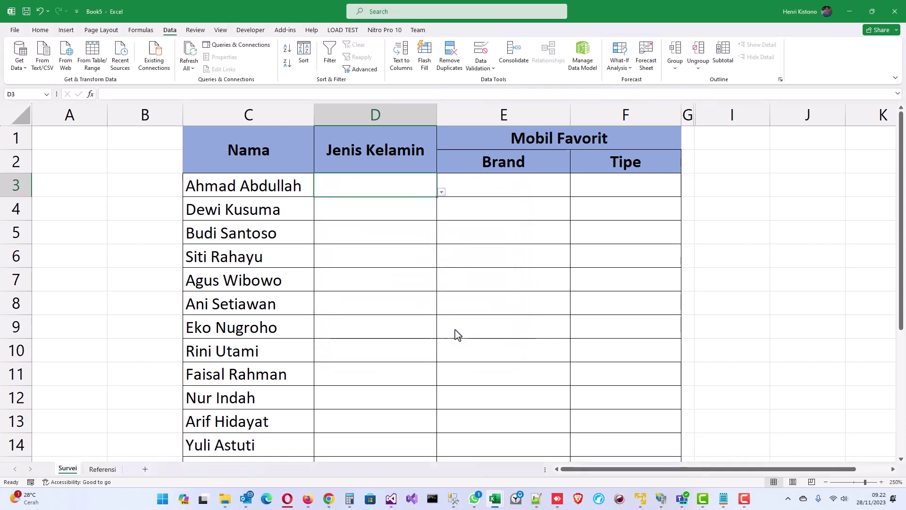
Choose Laki-laki from the dropdown list in D3 and select the Brand cell E3.
{"action": "left_click", "coordinate": [441, 192]}
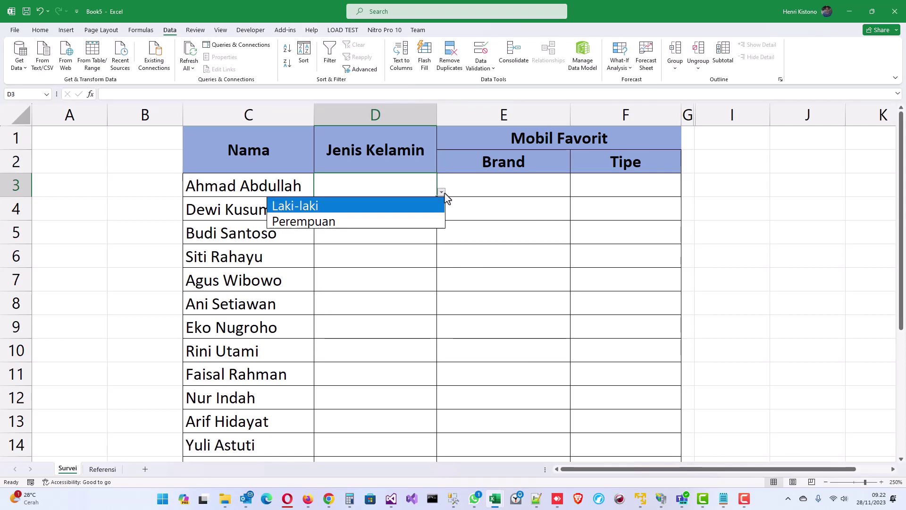
{"action": "left_click", "coordinate": [413, 205]}
{"action": "left_click", "coordinate": [522, 188]}
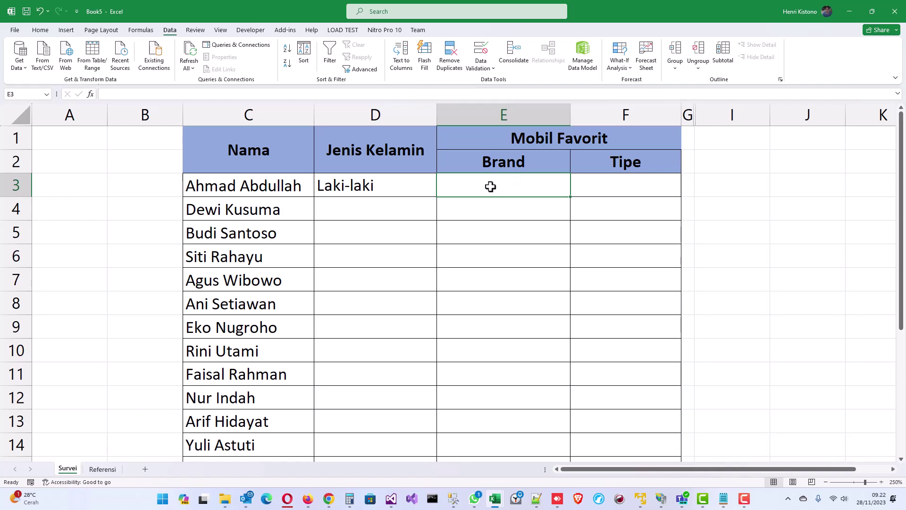
Check the List_Brand range of brand names in C2:C6 on the Referensi sheet and return to the Survei sheet.
{"action": "left_click", "coordinate": [104, 469]}
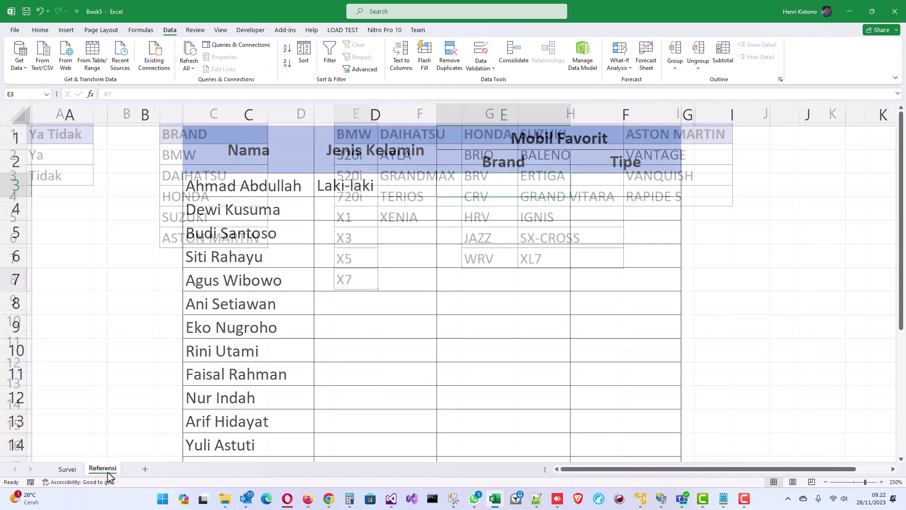
{"action": "left_click_drag", "start_coordinate": [230, 154], "coordinate": [232, 237]}
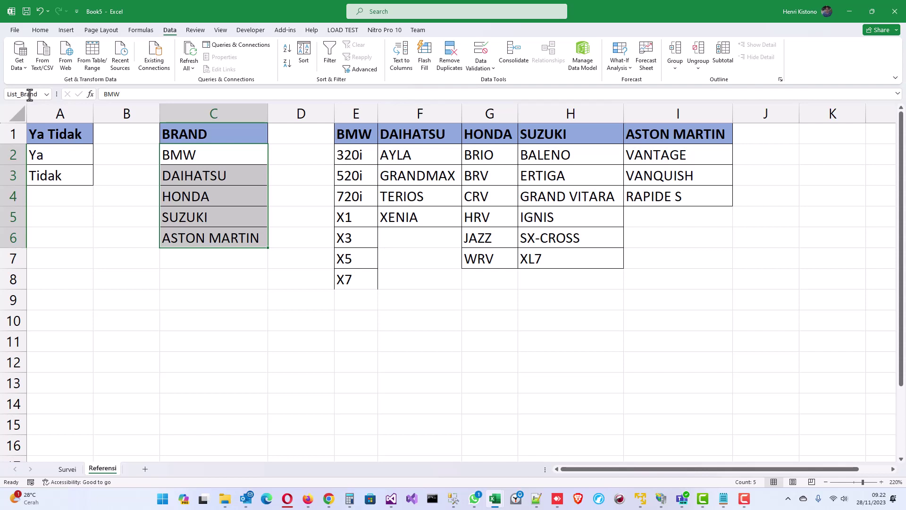
{"action": "left_click", "coordinate": [68, 470]}
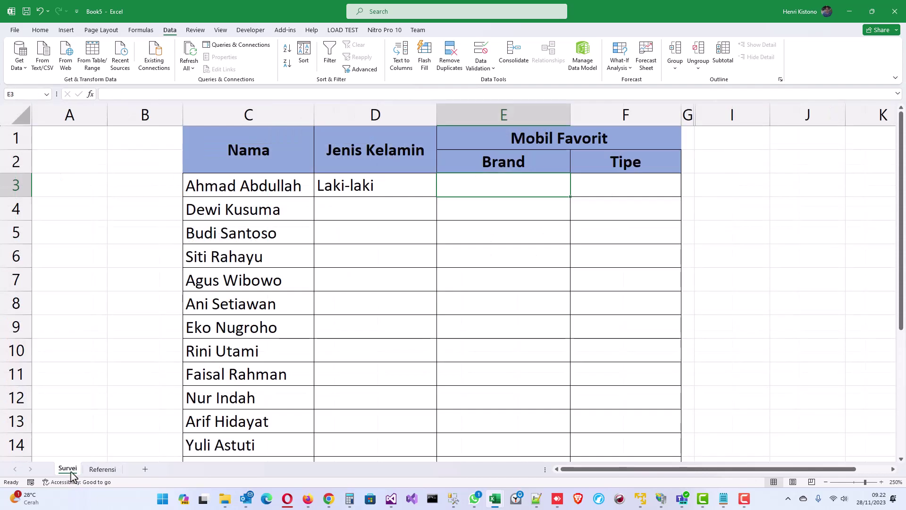
Add list data validation to the Brand cell E3 with the source =List_Brand.
{"action": "left_click", "coordinate": [488, 69]}
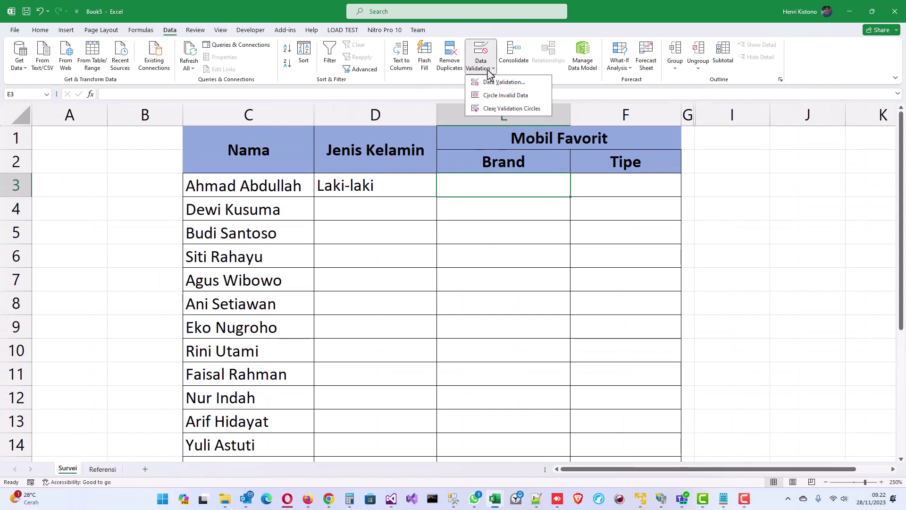
{"action": "left_click", "coordinate": [504, 83]}
{"action": "left_click", "coordinate": [391, 242]}
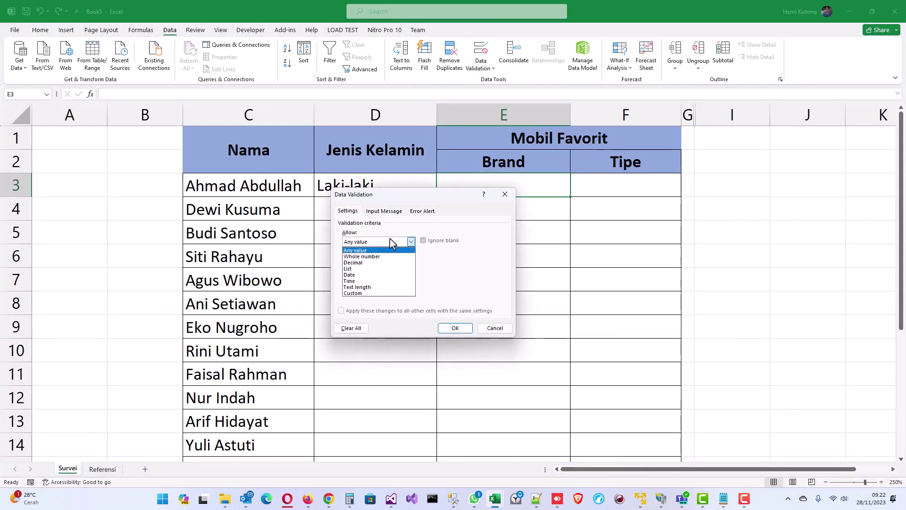
{"action": "left_click", "coordinate": [381, 269]}
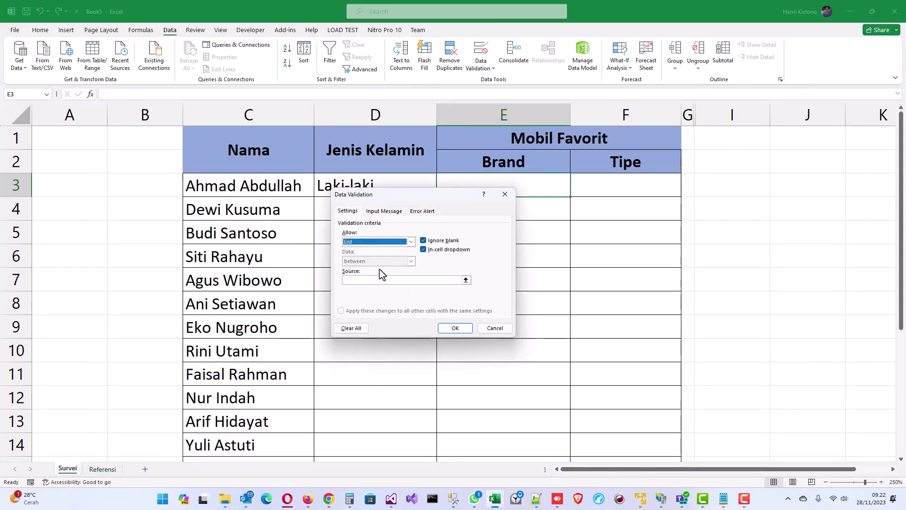
{"action": "left_click", "coordinate": [379, 278]}
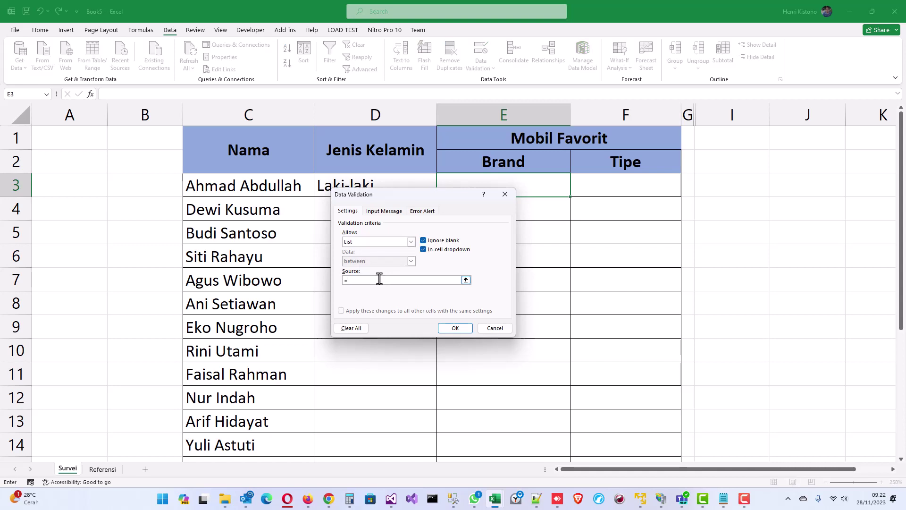
{"action": "type", "text": "=List_Brand"}
{"action": "left_click", "coordinate": [443, 329]}
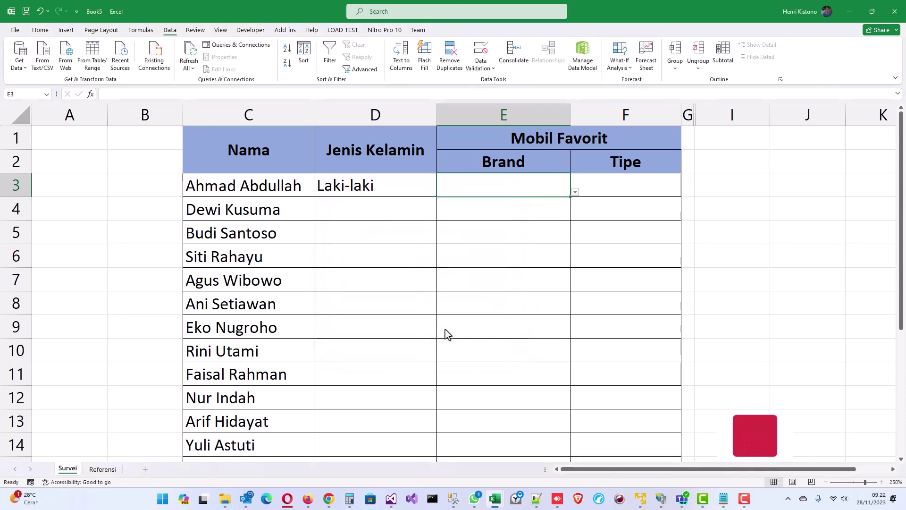
Choose HONDA as the brand in E3 from its dropdown list.
{"action": "left_click", "coordinate": [576, 193]}
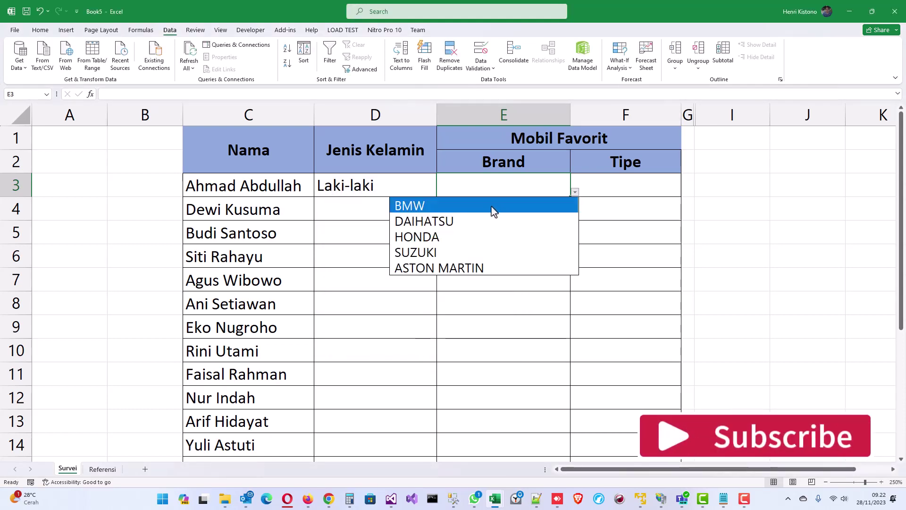
{"action": "left_click", "coordinate": [489, 236]}
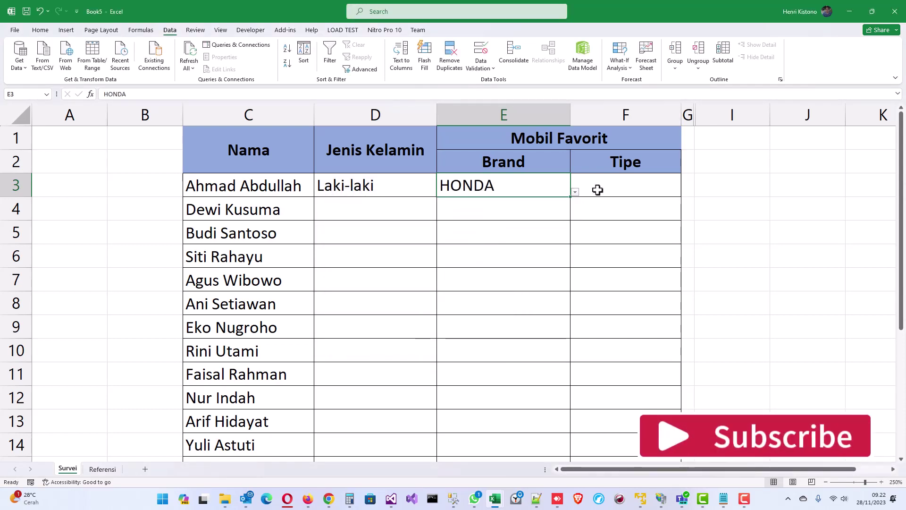
{"action": "left_click", "coordinate": [610, 181]}
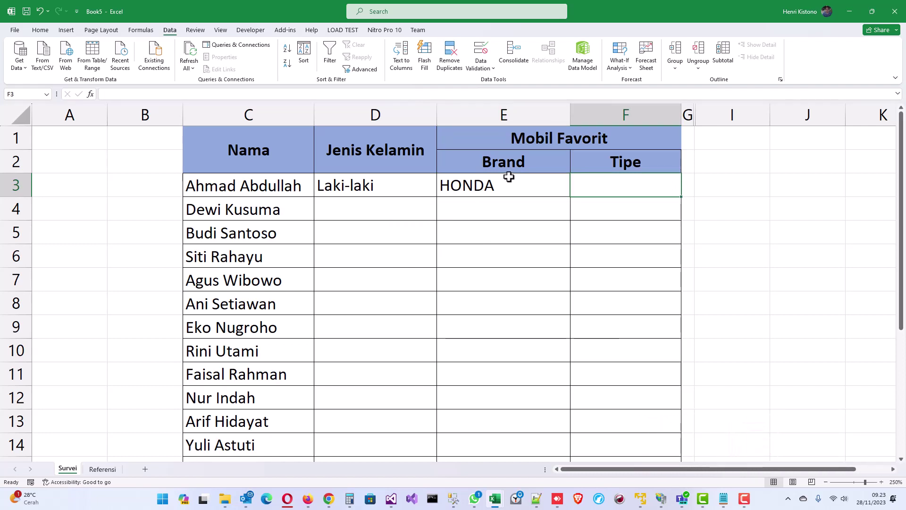
{"action": "left_click", "coordinate": [494, 186]}
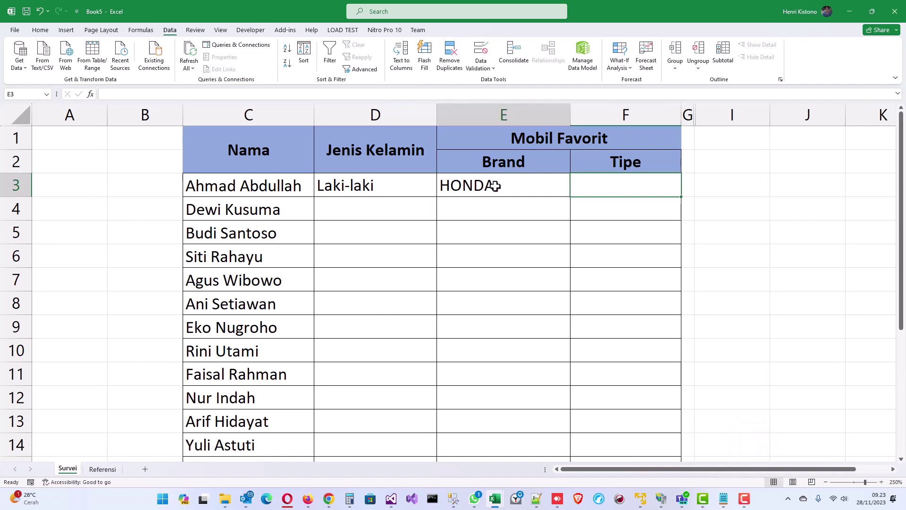
{"action": "left_click", "coordinate": [625, 185]}
Change the brand in E3 to ASTON MARTIN and select the Tipe cell F3.
{"action": "left_click", "coordinate": [547, 177]}
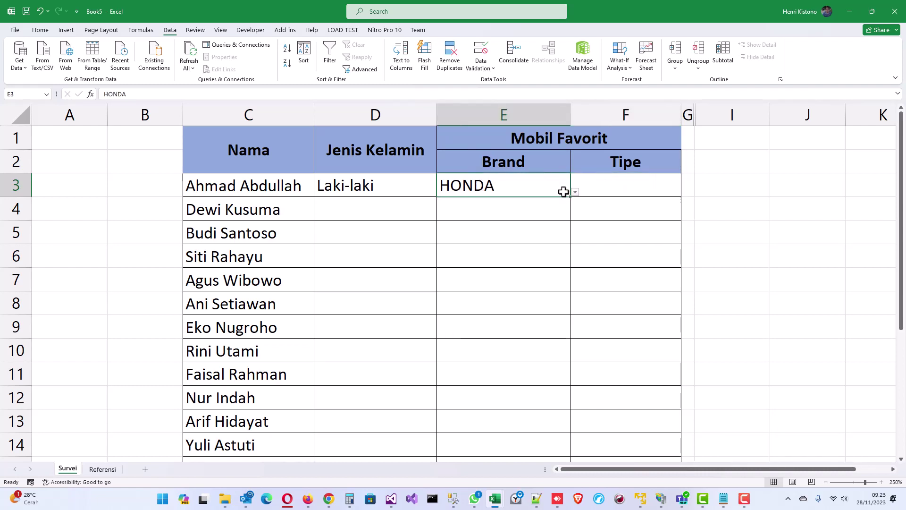
{"action": "left_click", "coordinate": [575, 192]}
{"action": "left_click", "coordinate": [502, 267]}
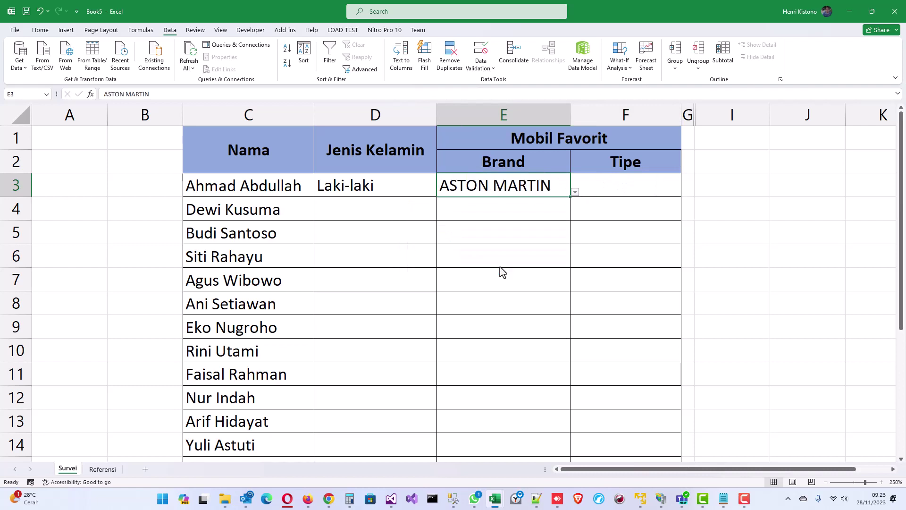
{"action": "left_click", "coordinate": [633, 181]}
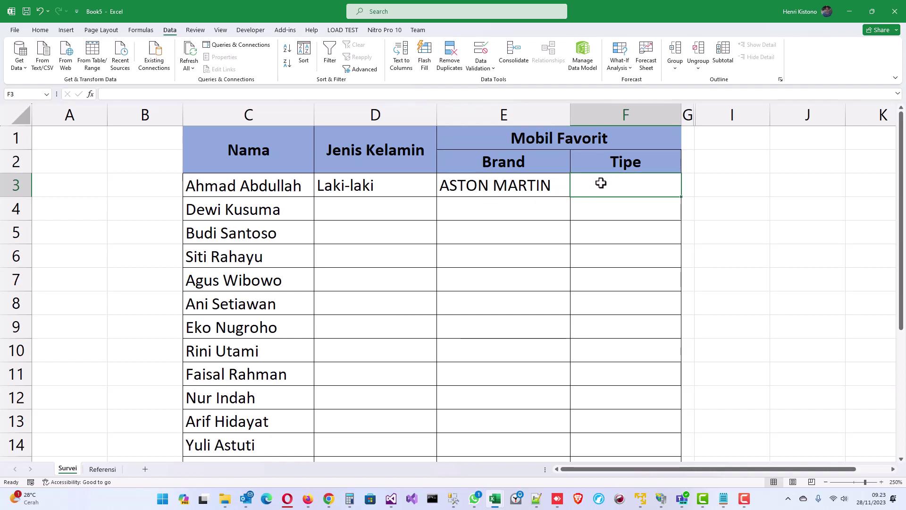
Delete the X7 entry in E8 from the BMW type list on the Referensi sheet.
{"action": "left_click", "coordinate": [102, 469]}
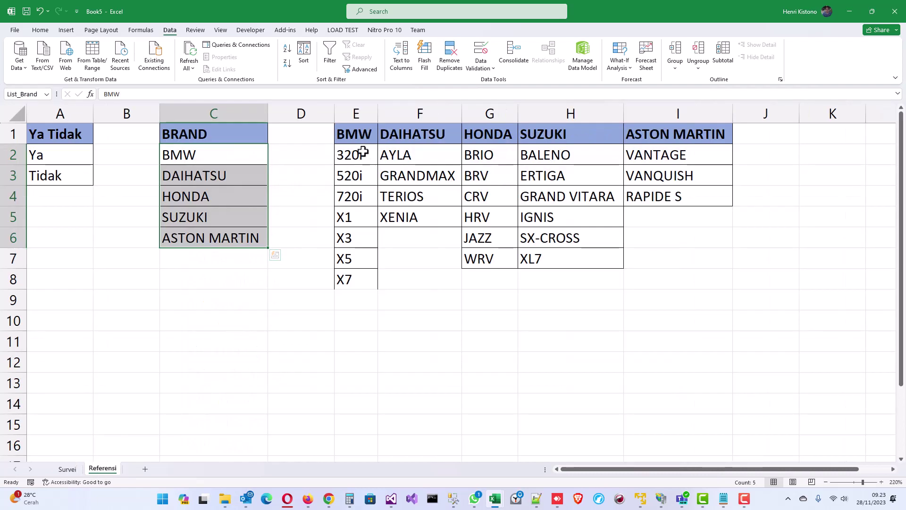
{"action": "left_click", "coordinate": [201, 157]}
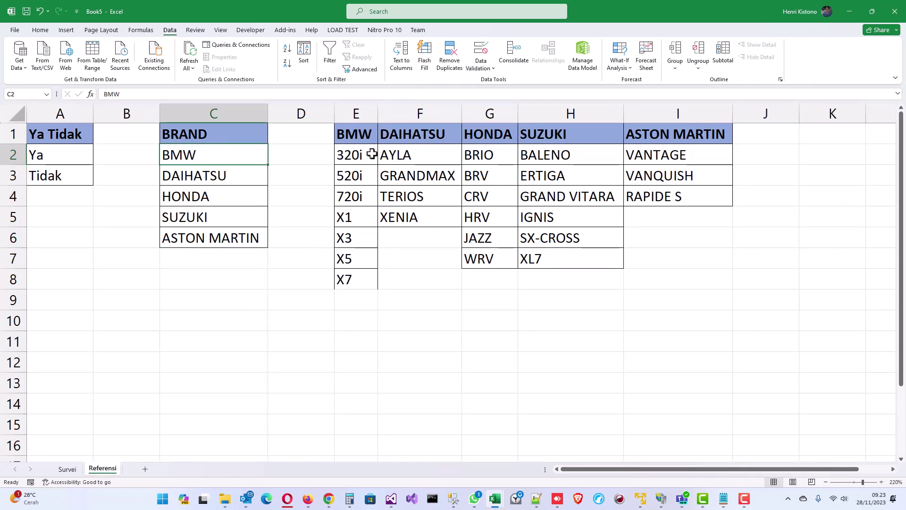
{"action": "left_click_drag", "start_coordinate": [372, 154], "coordinate": [363, 269]}
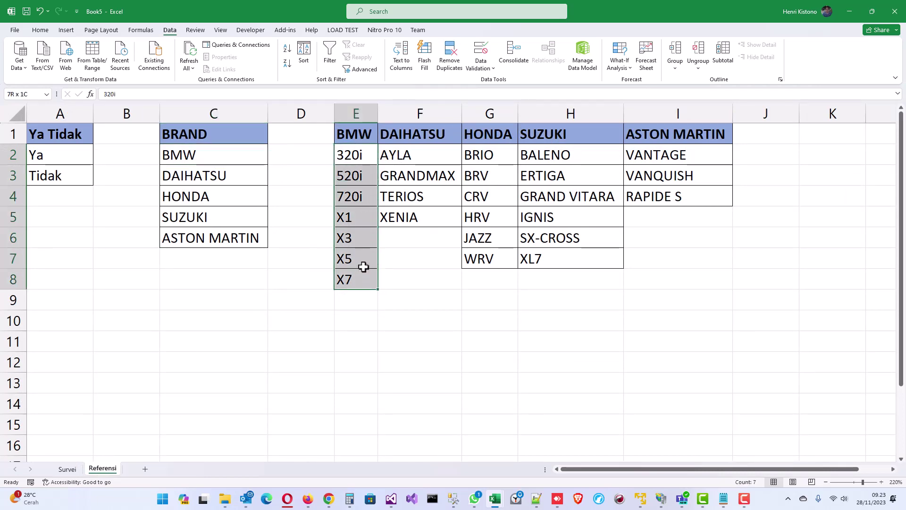
{"action": "left_click", "coordinate": [360, 259]}
{"action": "left_click", "coordinate": [355, 279]}
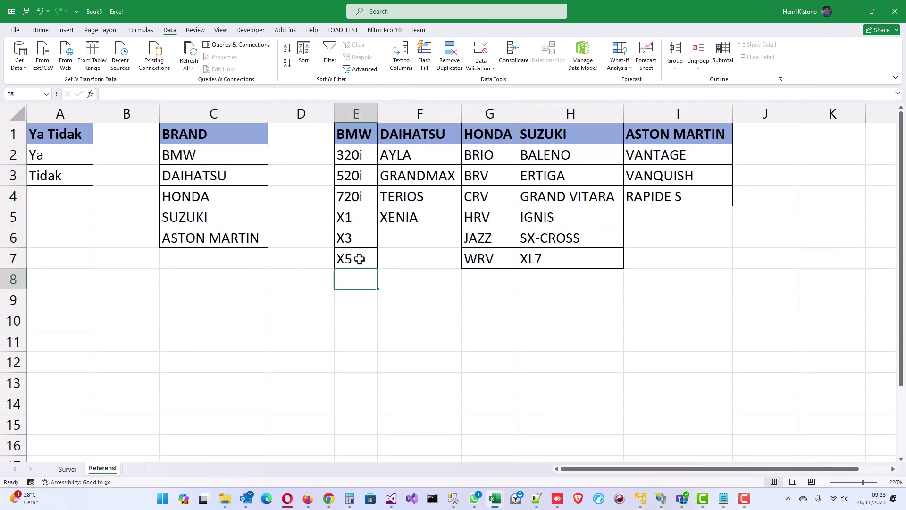
Name the BMW type range E2:E7 after its brand header and check the brand list range C2:C6.
{"action": "left_click_drag", "start_coordinate": [355, 258], "coordinate": [361, 158]}
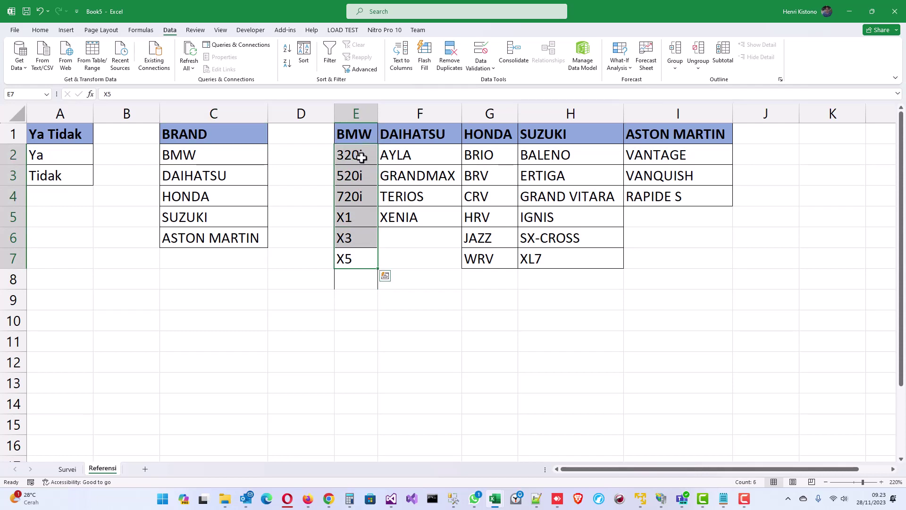
{"action": "left_click", "coordinate": [30, 93]}
{"action": "key", "text": "Return"}
{"action": "left_click_drag", "start_coordinate": [196, 152], "coordinate": [201, 240]}
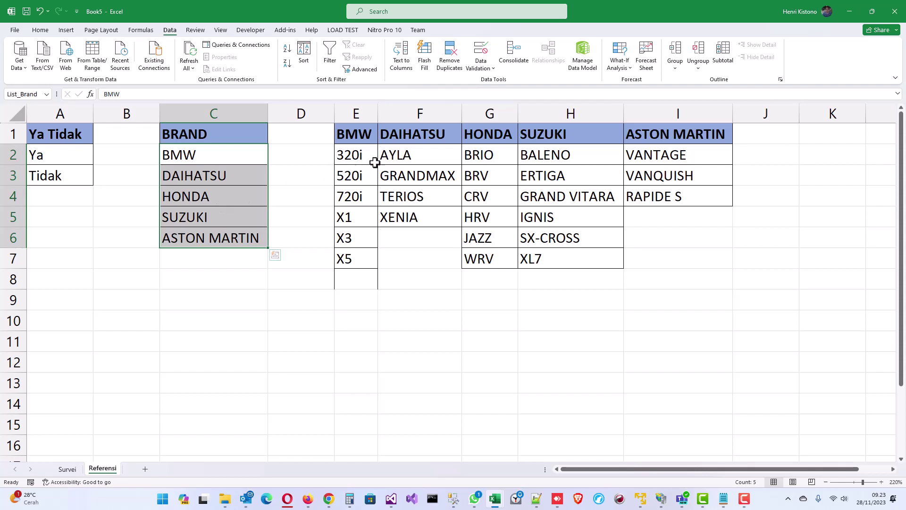
Name the DAIHATSU type range F2:F5 after its brand header.
{"action": "left_click_drag", "start_coordinate": [415, 151], "coordinate": [411, 213]}
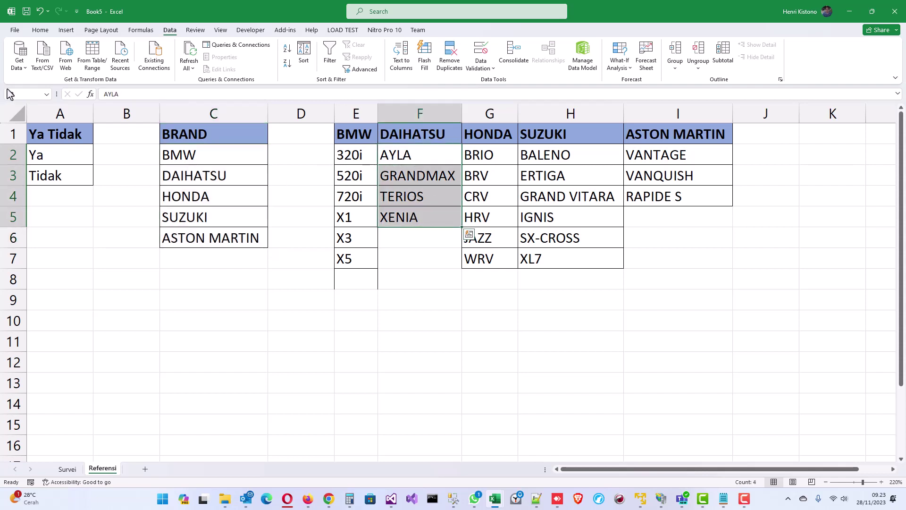
{"action": "left_click", "coordinate": [29, 94]}
{"action": "key", "text": "Return"}
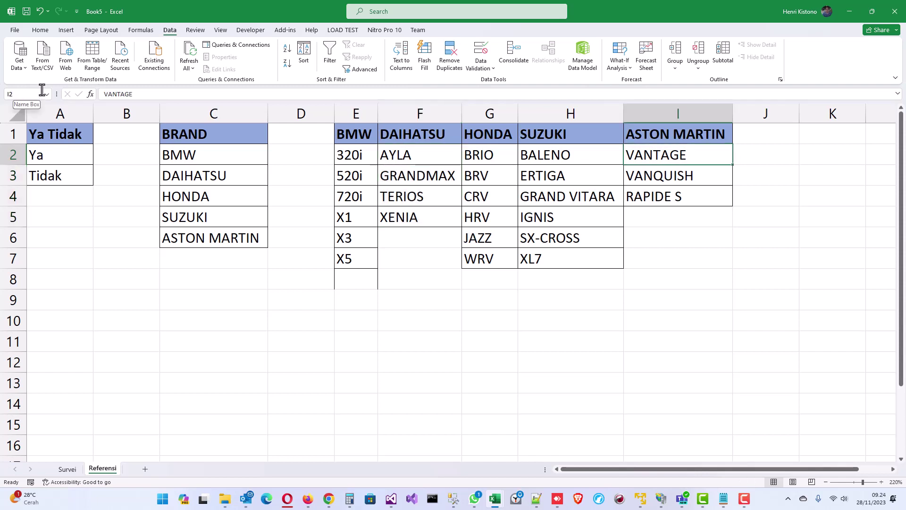
Name the range I2:I4 with the ASTON MARTIN types ASTON_MARTIN, using an underscore instead of the space.
{"action": "left_click_drag", "start_coordinate": [670, 155], "coordinate": [672, 195]}
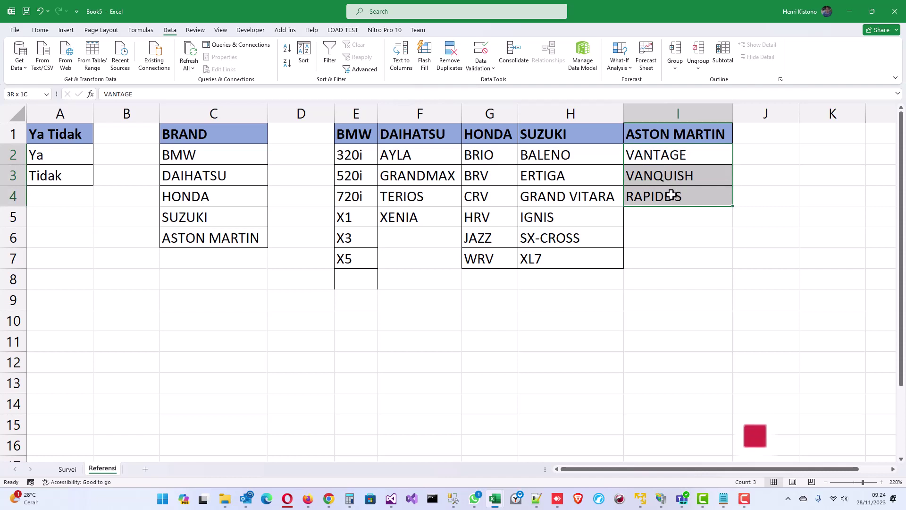
{"action": "left_click", "coordinate": [23, 94]}
{"action": "type", "text": "ASTON"}
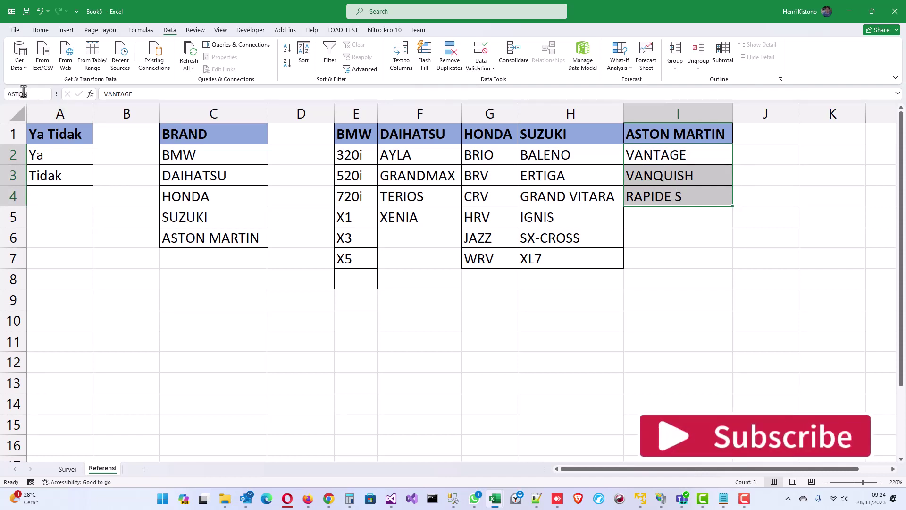
{"action": "type", "text": "_MARTIN"}
{"action": "key", "text": "Return"}
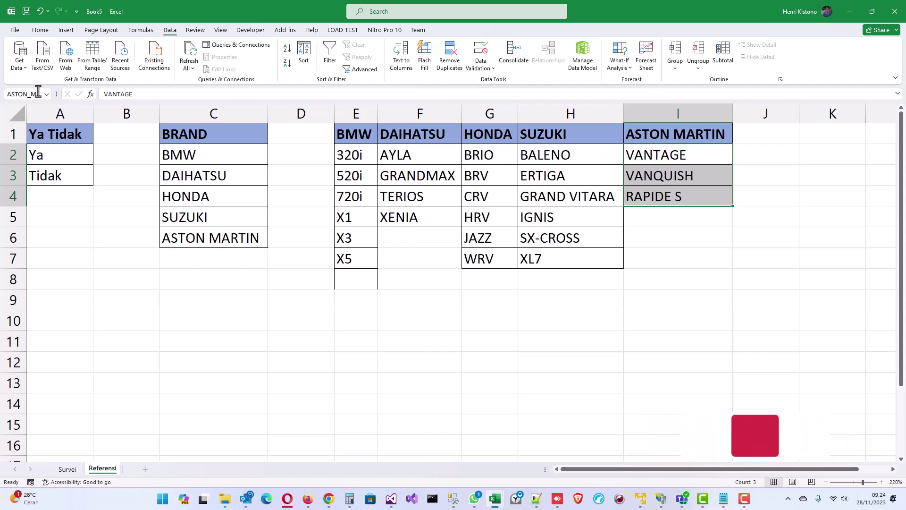
{"action": "left_click", "coordinate": [693, 147]}
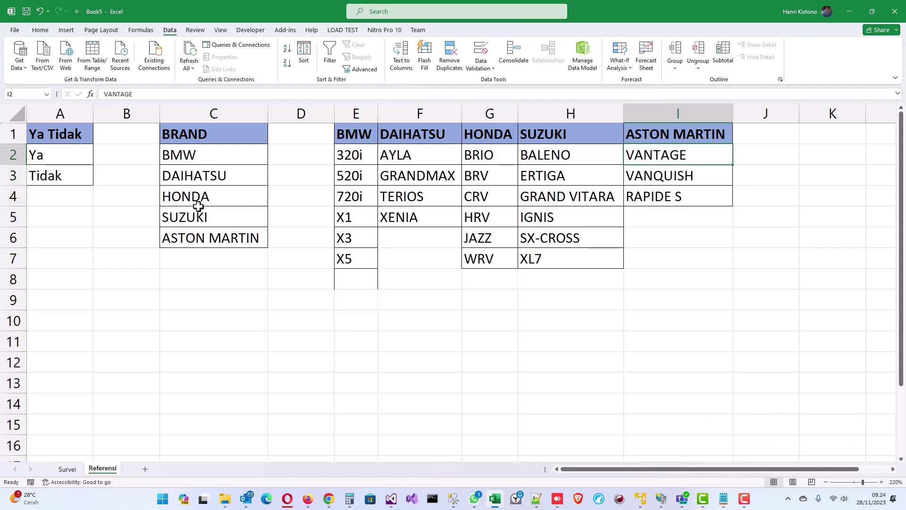
{"action": "left_click", "coordinate": [251, 240]}
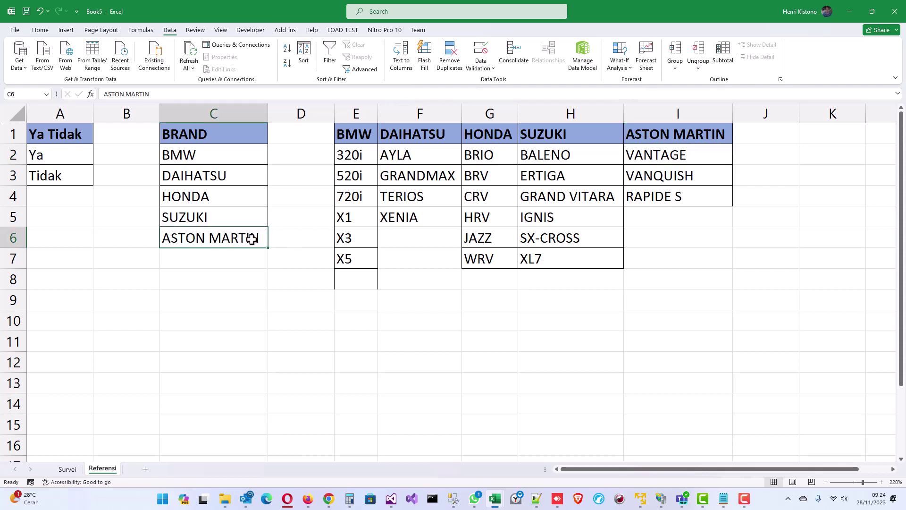
{"action": "left_click", "coordinate": [360, 157]}
{"action": "left_click", "coordinate": [411, 155]}
{"action": "left_click", "coordinate": [504, 158]}
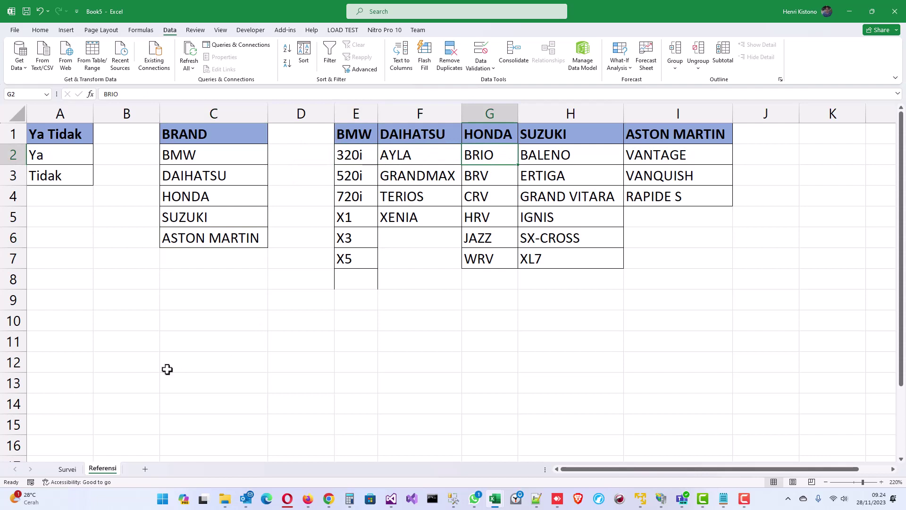
Set the data validation of the Tipe cell F3 on the Survei sheet to allow a List.
{"action": "left_click", "coordinate": [66, 469]}
{"action": "left_click", "coordinate": [605, 176]}
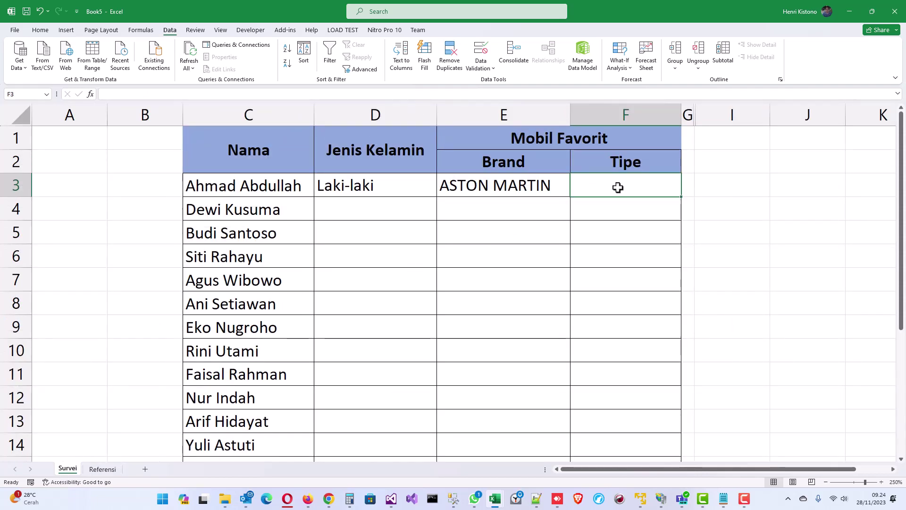
{"action": "left_click", "coordinate": [486, 70]}
{"action": "left_click", "coordinate": [493, 82]}
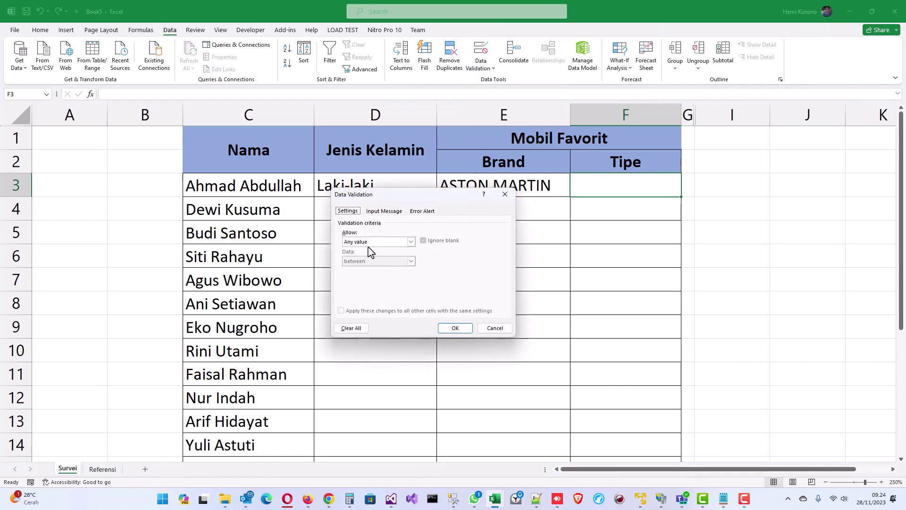
{"action": "left_click", "coordinate": [370, 243]}
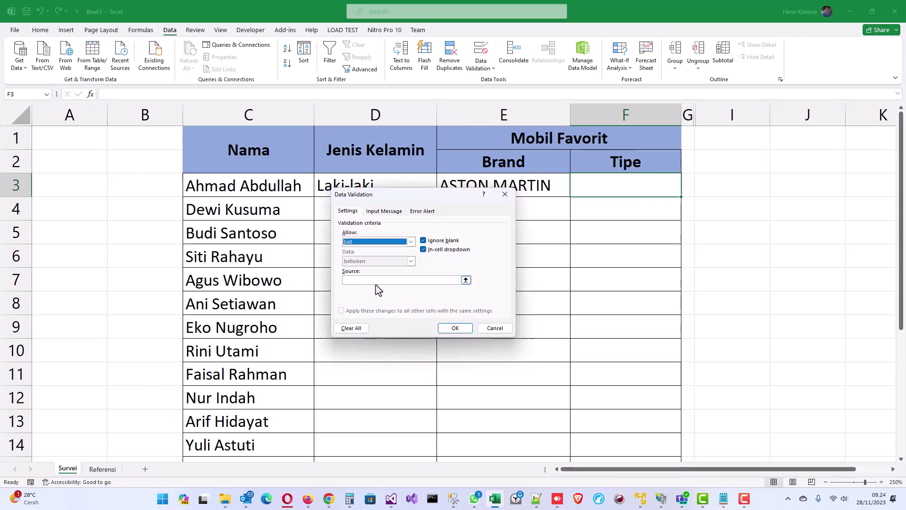
{"action": "left_click", "coordinate": [377, 280]}
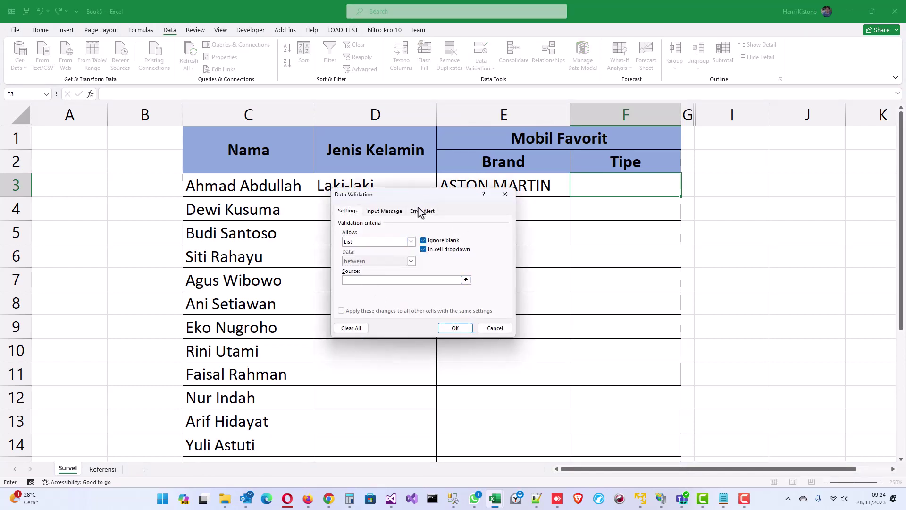
Start the list source as =INDIRECT(E3, making the reference to the Brand cell relative.
{"action": "type", "text": "=INDIRECT("}
{"action": "left_click_drag", "start_coordinate": [430, 198], "coordinate": [512, 225]}
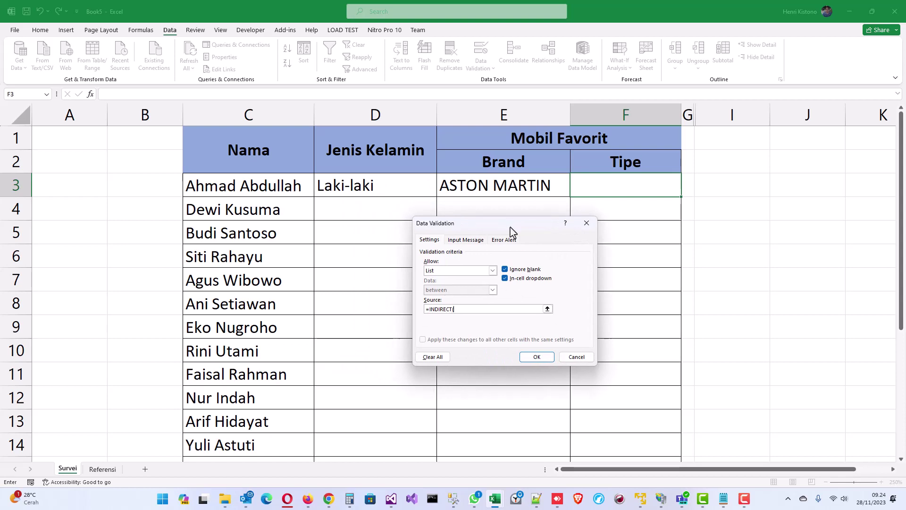
{"action": "left_click", "coordinate": [484, 188]}
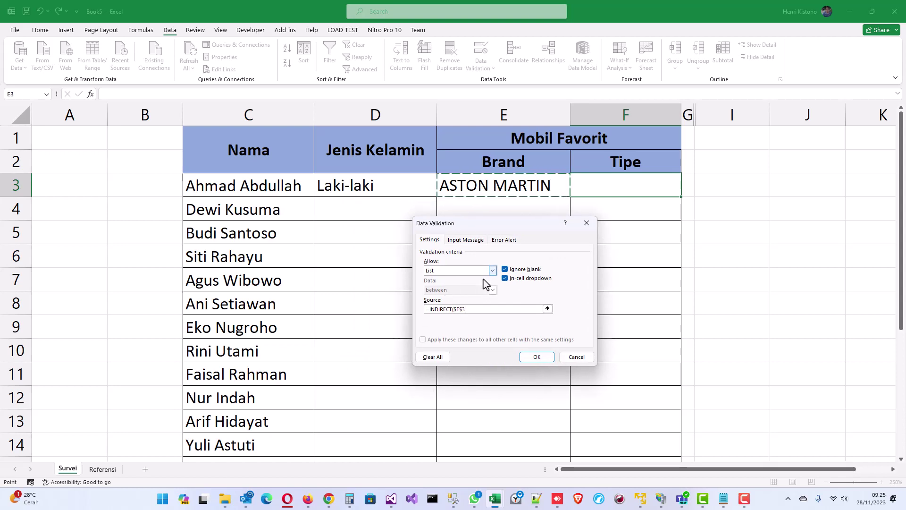
{"action": "left_click", "coordinate": [461, 310]}
{"action": "key", "text": "BackSpace"}
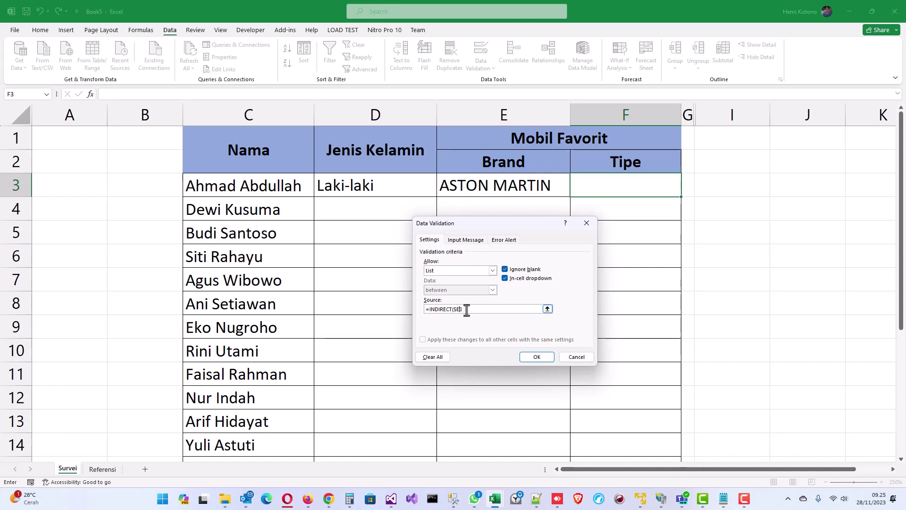
{"action": "key", "text": "BackSpace"}
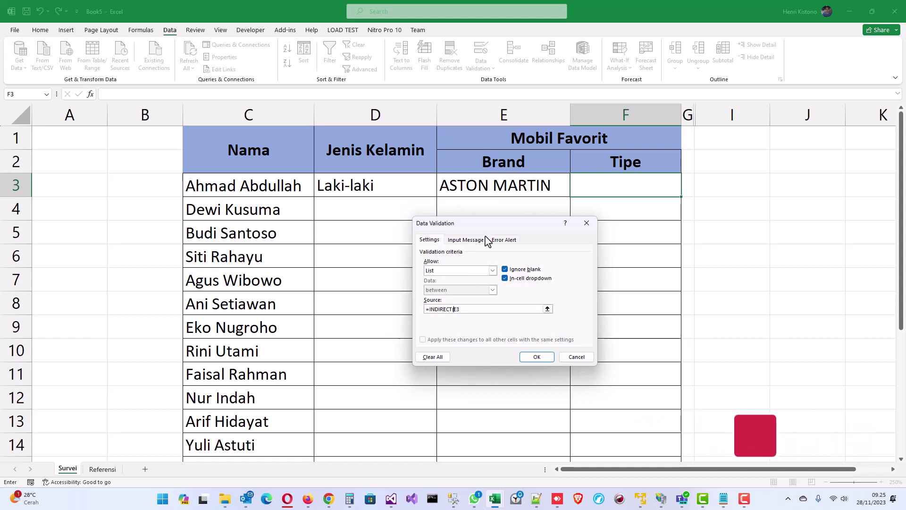
Complete the list source as =INDIRECT(SUBSTITUTE(E3;" ";"_")) and apply the validation to F3.
{"action": "type", "text": "SUB"}
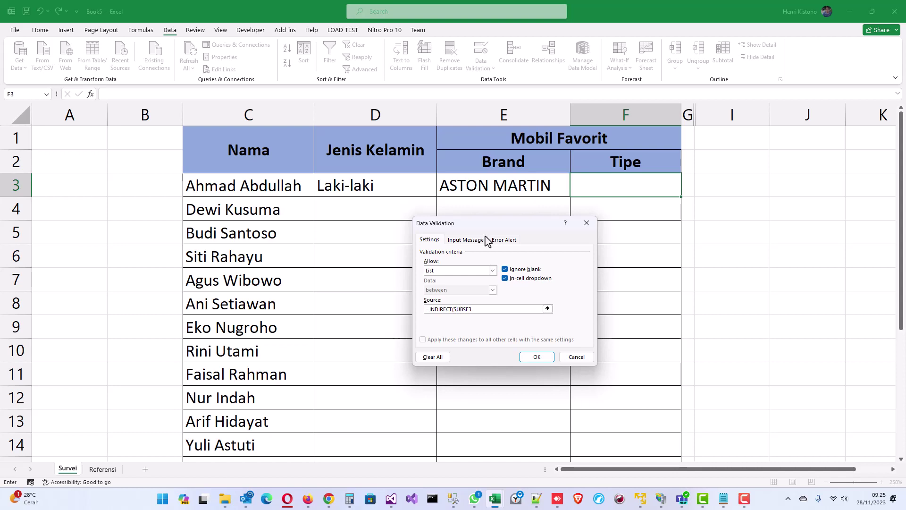
{"action": "type", "text": "STITUTE(E3;\" \";\"_"}
{"action": "left_click", "coordinate": [539, 358]}
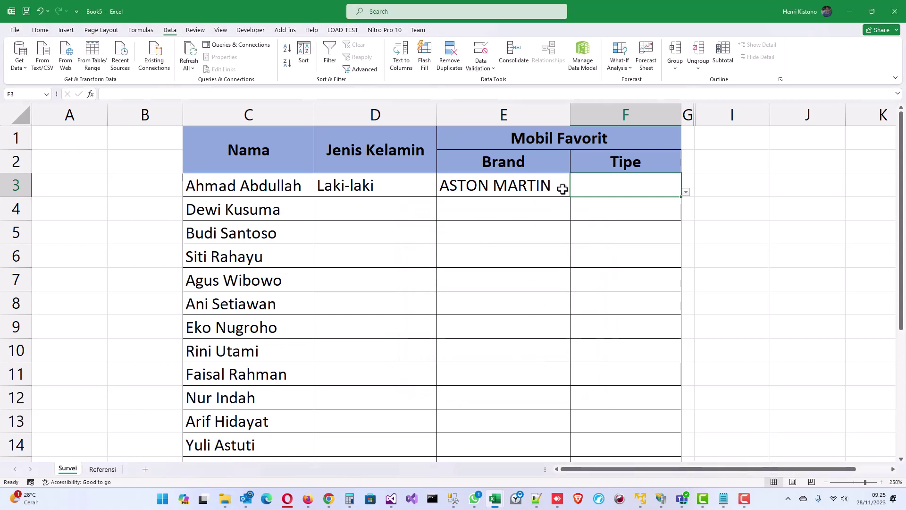
Choose VANTAGE as the type in F3 from its dropdown list.
{"action": "left_click", "coordinate": [686, 194]}
{"action": "left_click", "coordinate": [623, 202]}
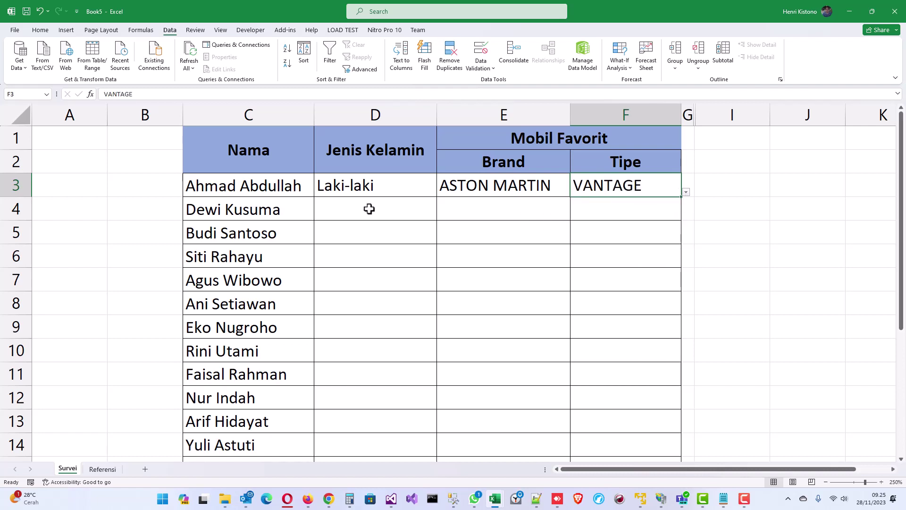
{"action": "left_click", "coordinate": [369, 209]}
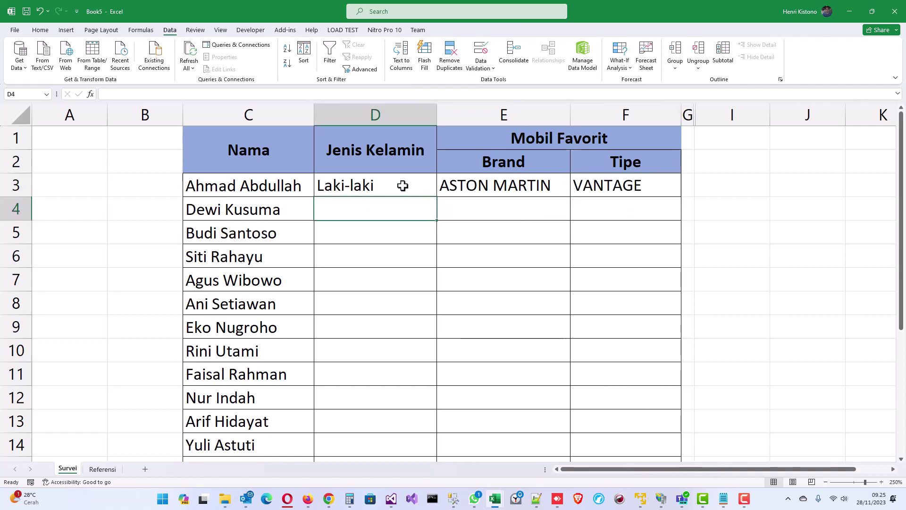
Copy the dropdown cells D3:F3 into the rows below, D4:F22, and clear the pasted values.
{"action": "left_click_drag", "start_coordinate": [403, 186], "coordinate": [590, 185]}
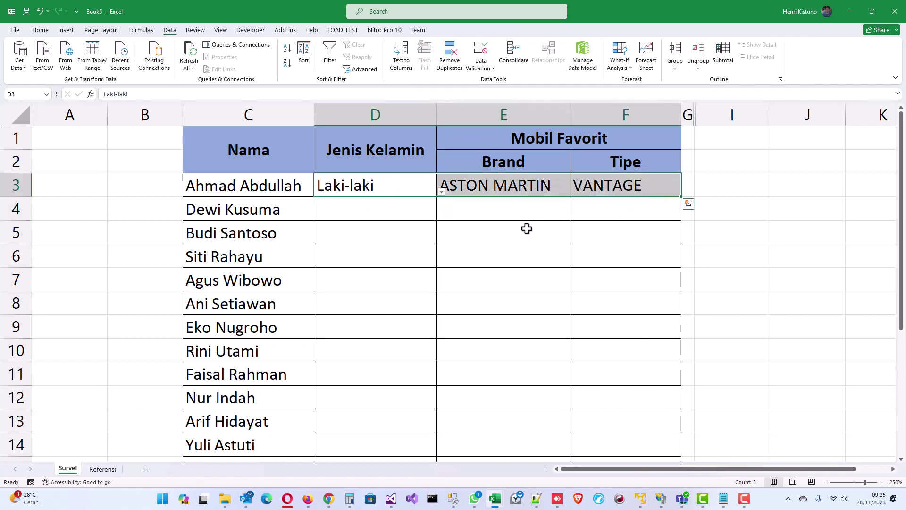
{"action": "key", "text": "ctrl+c"}
{"action": "left_click", "coordinate": [406, 208]}
{"action": "scroll", "coordinate": [413, 203], "scroll_direction": "down", "scroll_amount": 6}
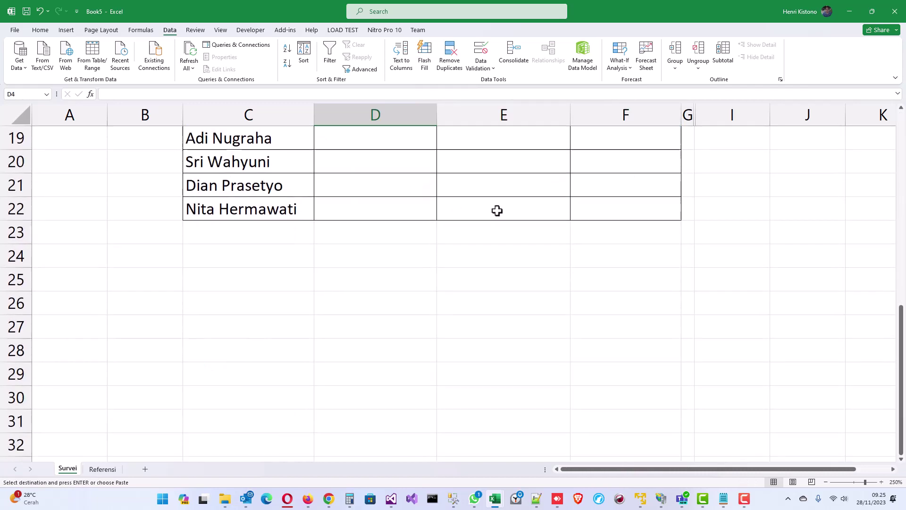
{"action": "left_click", "coordinate": [602, 211], "text": "shift"}
{"action": "key", "text": "ctrl+v"}
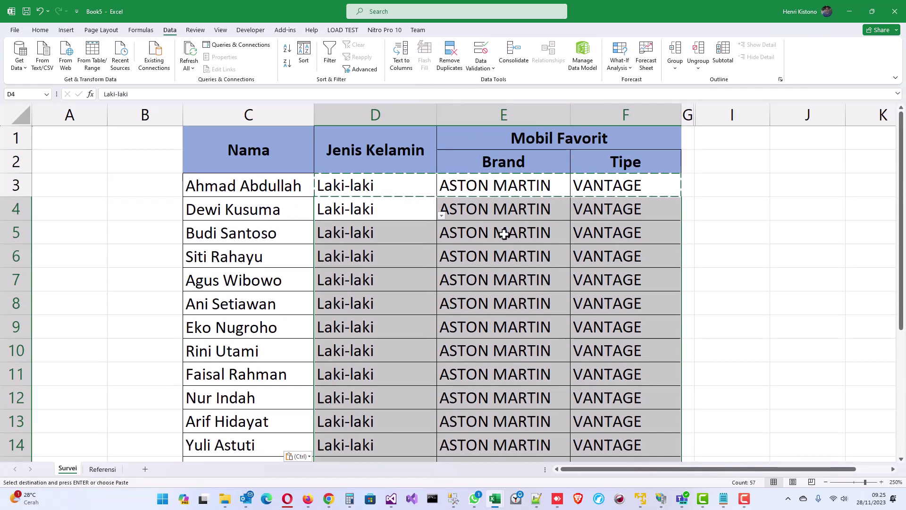
{"action": "key", "text": "Delete"}
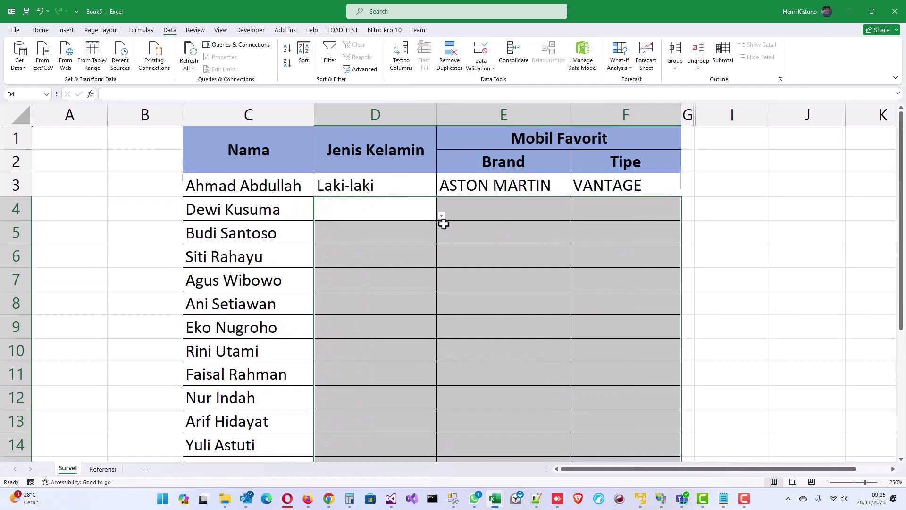
Choose Perempuan as the gender in D4 from its dropdown list.
{"action": "left_click", "coordinate": [406, 213]}
{"action": "left_click", "coordinate": [441, 216]}
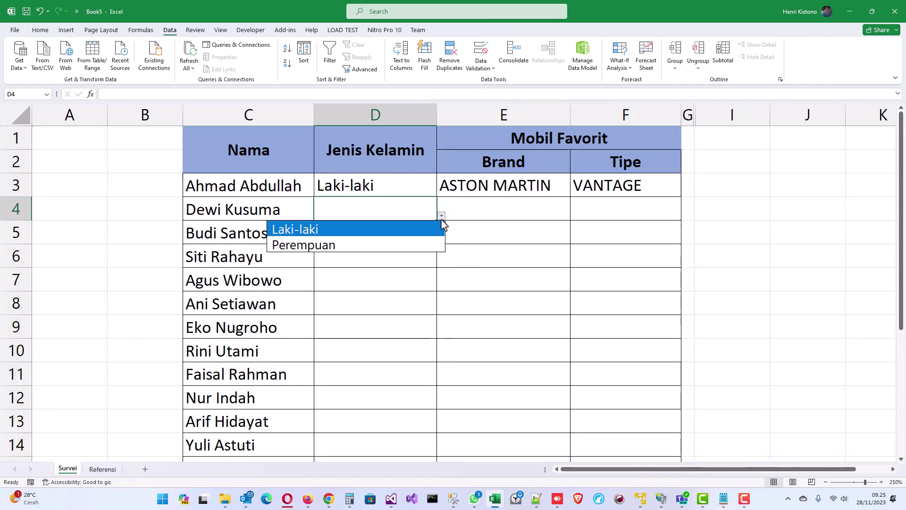
{"action": "left_click", "coordinate": [400, 245]}
Choose DAIHATSU as the brand in E4 and GRANDMAX as the type in F4 from their dropdown lists.
{"action": "left_click", "coordinate": [540, 209]}
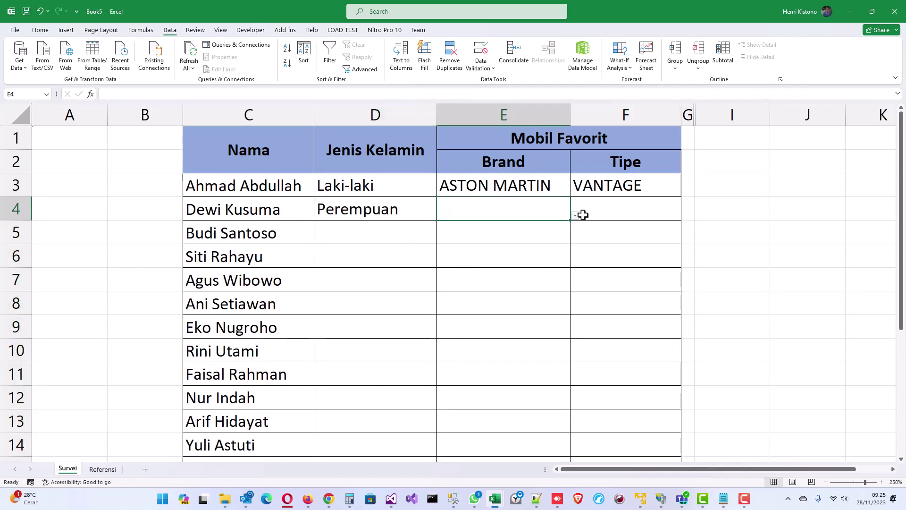
{"action": "left_click", "coordinate": [575, 215]}
{"action": "left_click", "coordinate": [510, 245]}
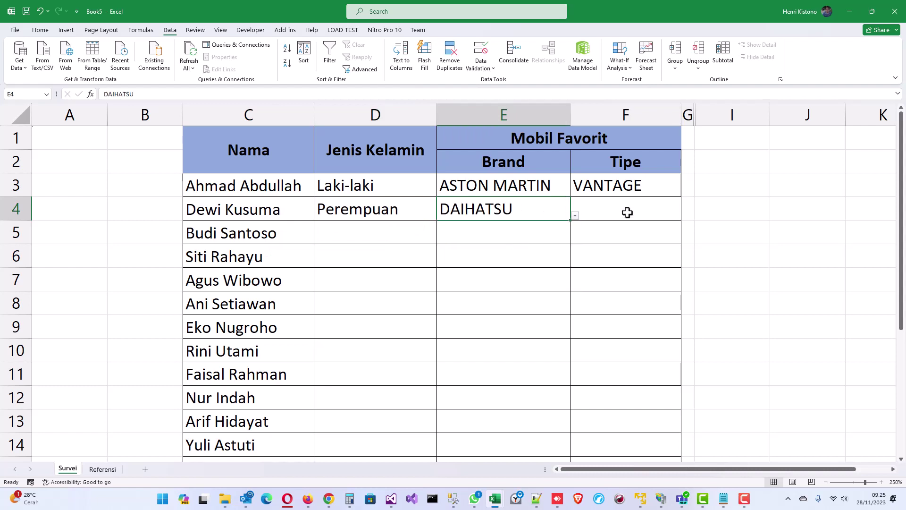
{"action": "left_click", "coordinate": [629, 210]}
{"action": "left_click", "coordinate": [686, 217]}
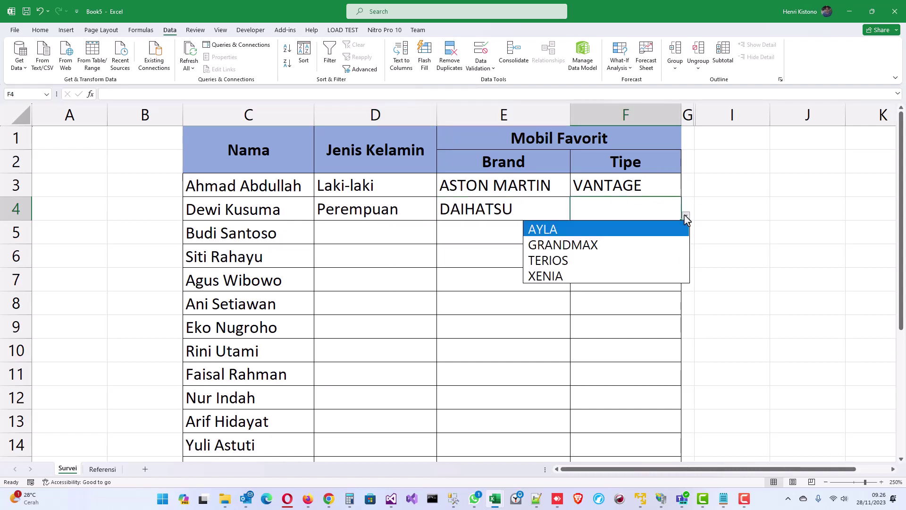
{"action": "left_click", "coordinate": [596, 244]}
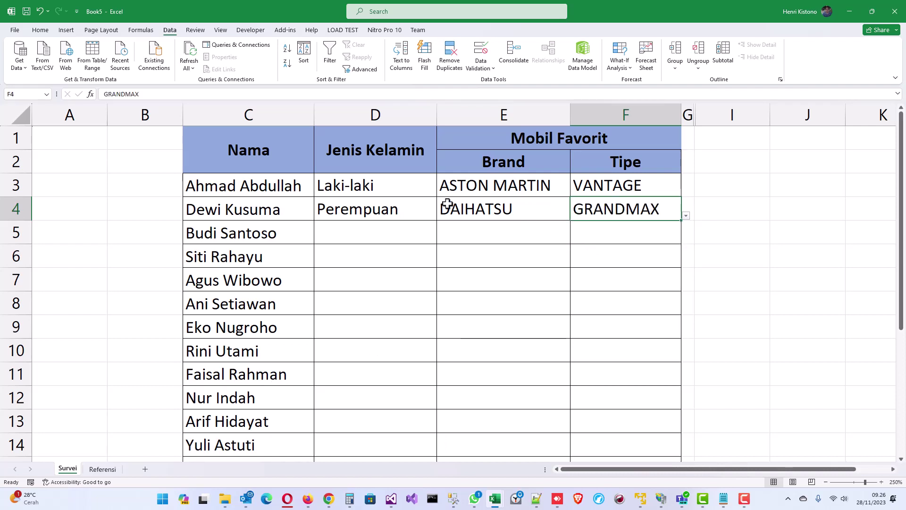
Add X7 to the BMW type list in cell E8 of the Referensi sheet.
{"action": "left_click", "coordinate": [102, 469]}
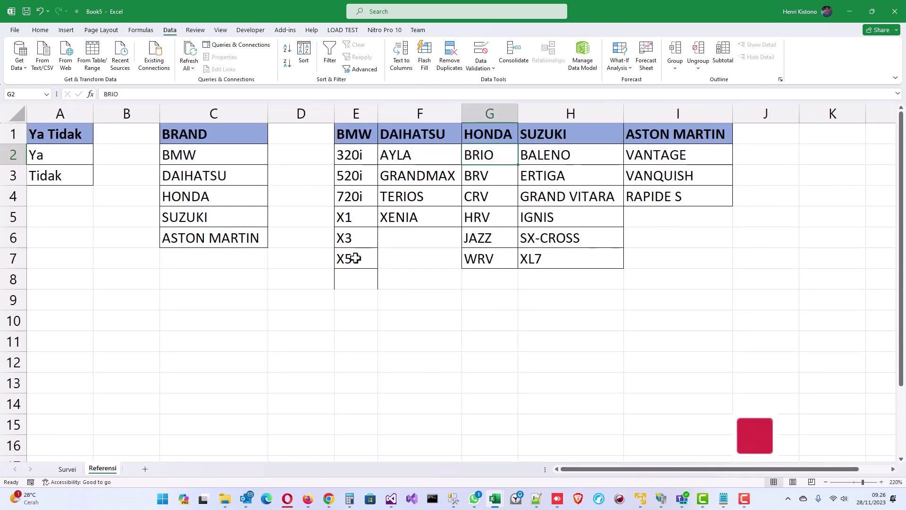
{"action": "left_click", "coordinate": [350, 273]}
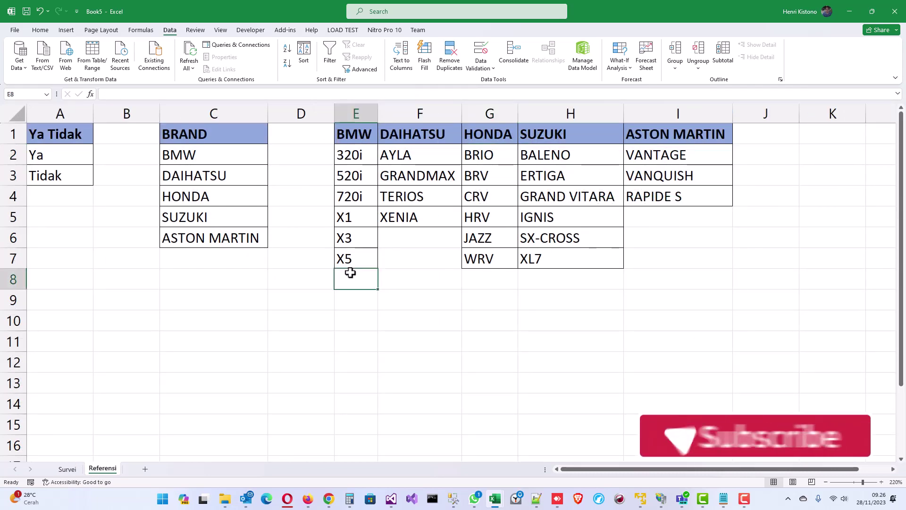
{"action": "type", "text": "X7"}
{"action": "key", "text": "Return"}
Edit the defined name BMW in the Name Manager so that it refers to Referensi cells E2:E8.
{"action": "left_click", "coordinate": [350, 272]}
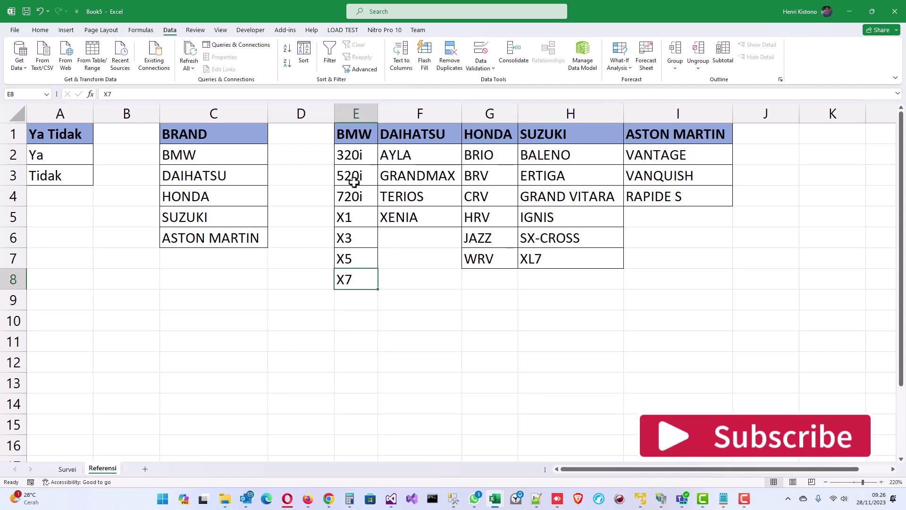
{"action": "left_click", "coordinate": [358, 154], "text": "shift"}
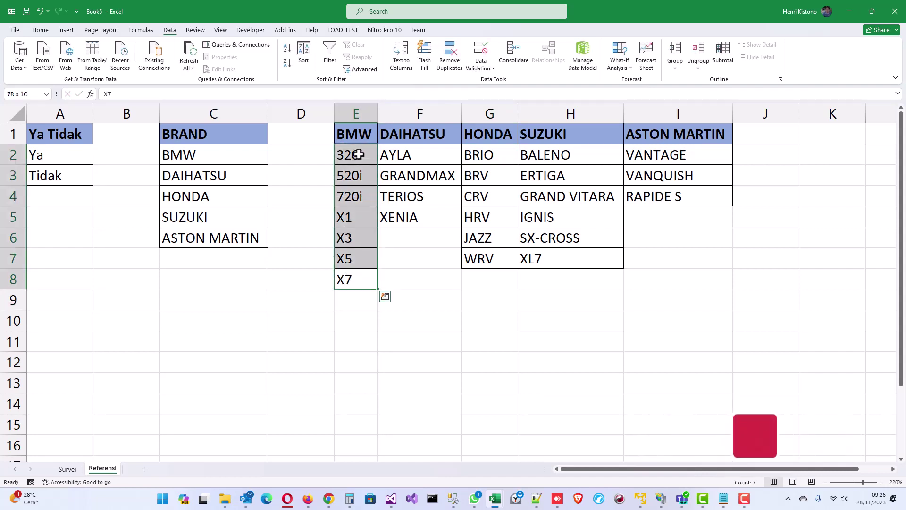
{"action": "left_click", "coordinate": [358, 154]}
{"action": "left_click", "coordinate": [141, 31]}
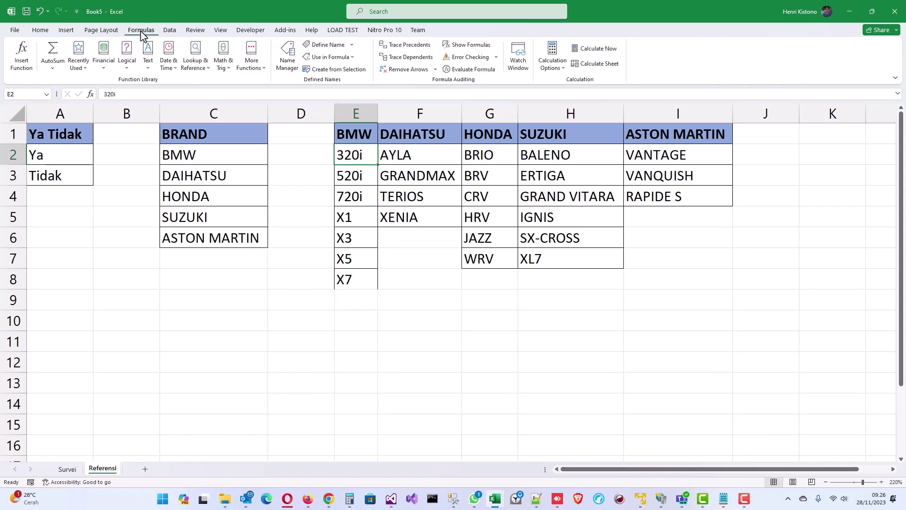
{"action": "left_click", "coordinate": [289, 61]}
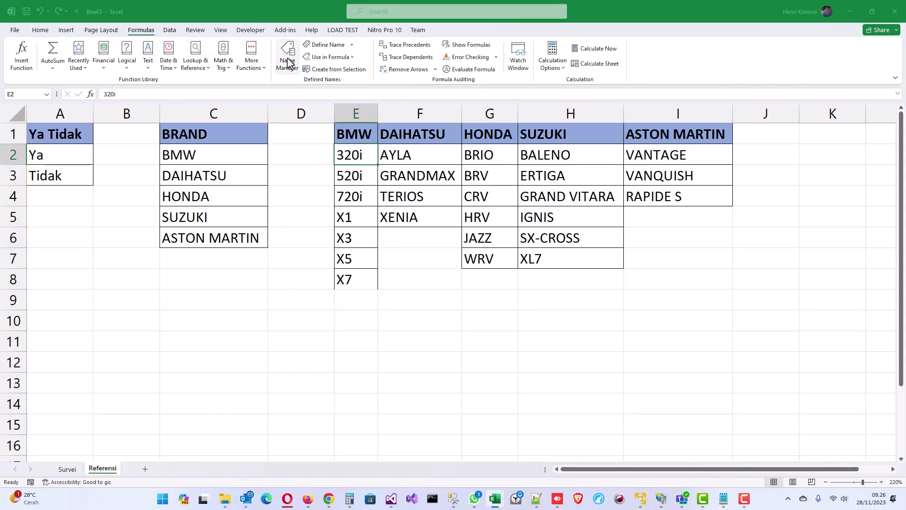
{"action": "left_click_drag", "start_coordinate": [476, 201], "coordinate": [534, 185]}
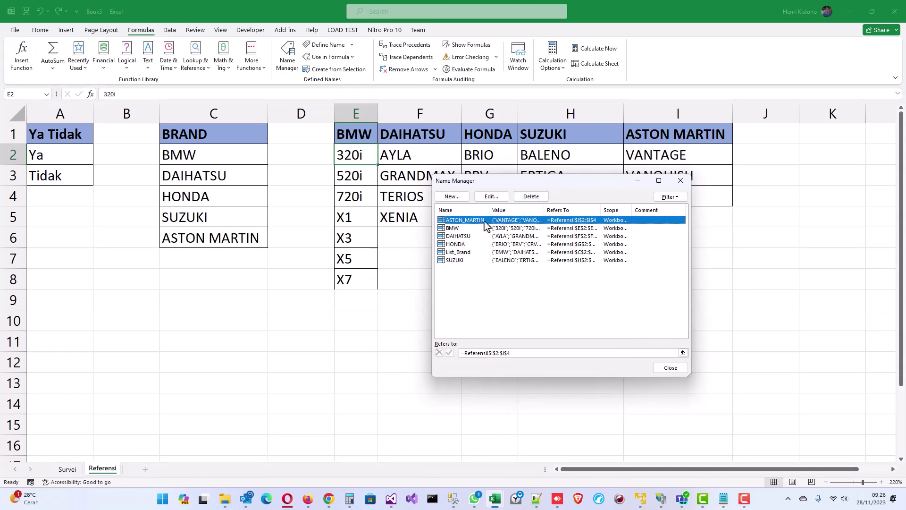
{"action": "left_click", "coordinate": [464, 229]}
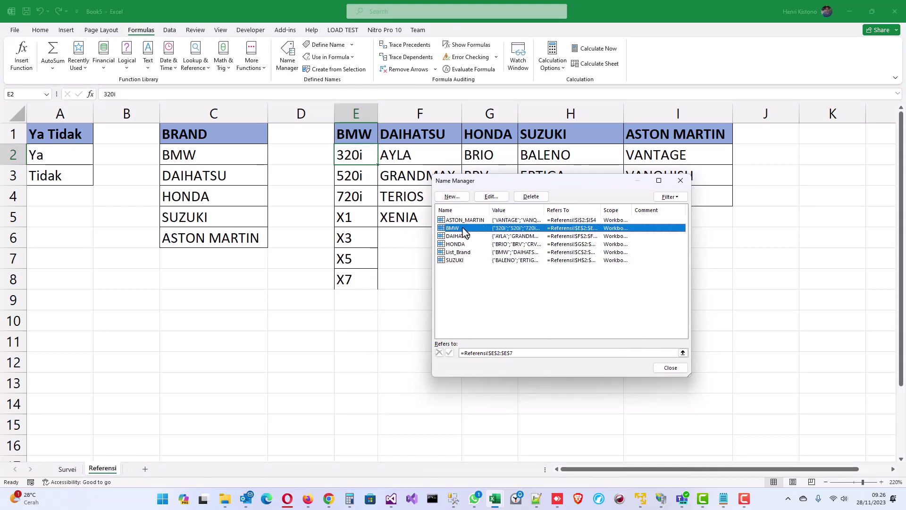
{"action": "left_click", "coordinate": [495, 201]}
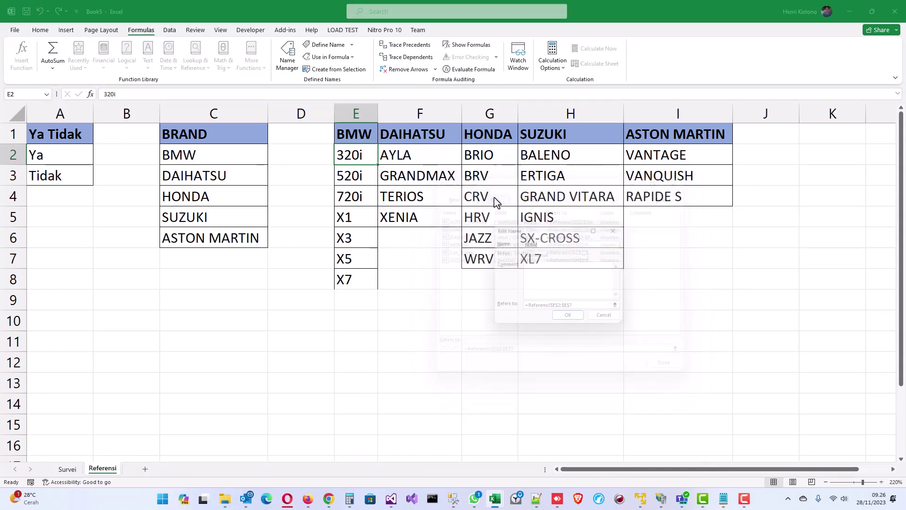
{"action": "left_click_drag", "start_coordinate": [561, 230], "coordinate": [499, 215]}
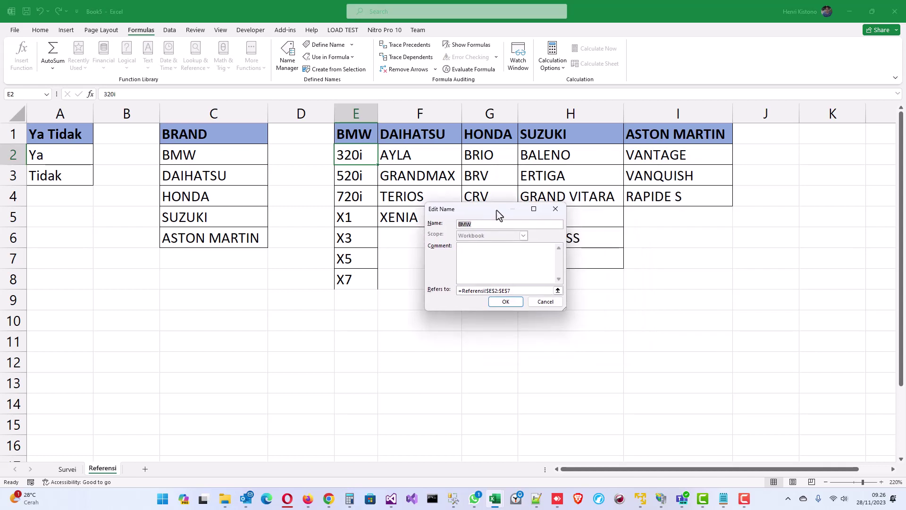
{"action": "left_click_drag", "start_coordinate": [509, 290], "coordinate": [456, 290]}
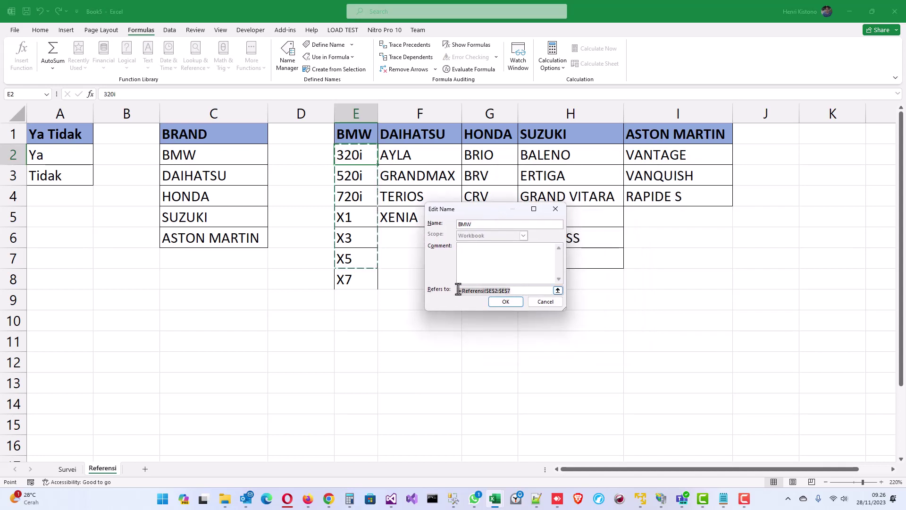
{"action": "left_click_drag", "start_coordinate": [361, 155], "coordinate": [370, 280]}
{"action": "left_click", "coordinate": [505, 302]}
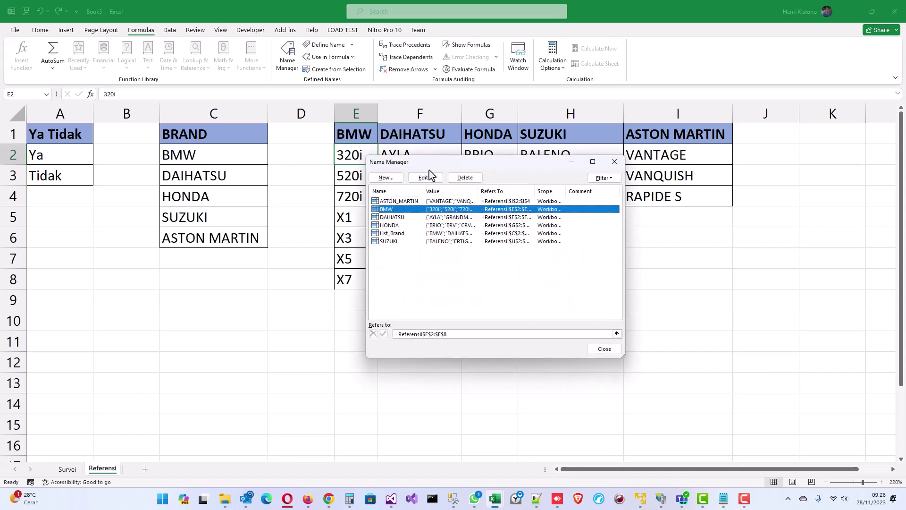
Reselect E2:E8 as the BMW name's reference directly in the Name Manager, apply it and close the manager.
{"action": "left_click_drag", "start_coordinate": [430, 163], "coordinate": [499, 155]}
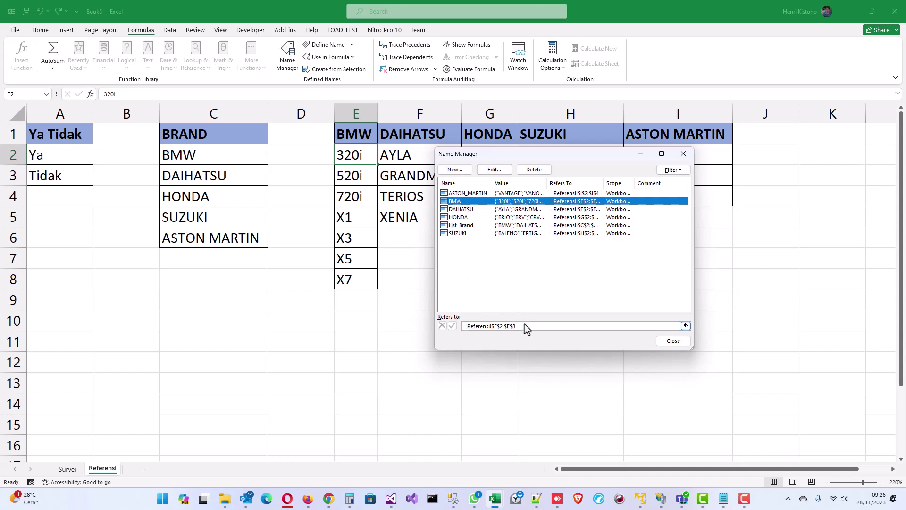
{"action": "left_click_drag", "start_coordinate": [524, 327], "coordinate": [419, 329]}
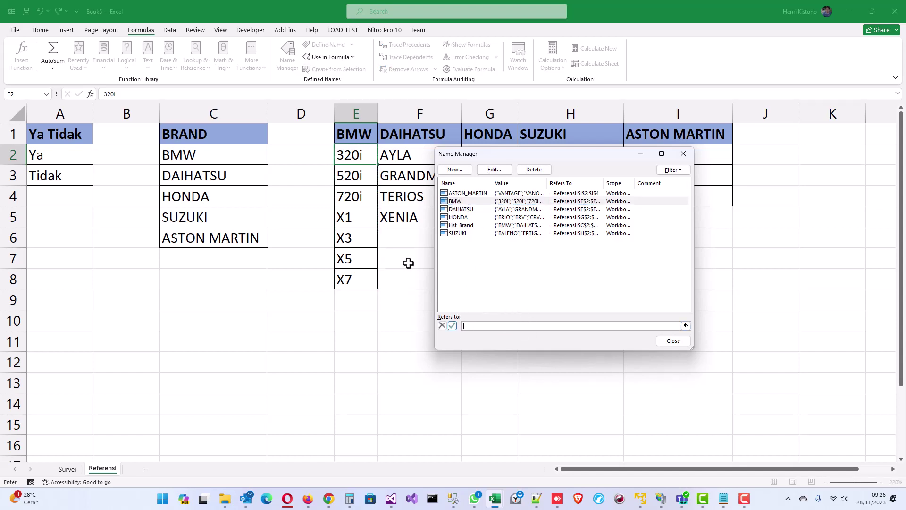
{"action": "left_click_drag", "start_coordinate": [355, 155], "coordinate": [355, 281]}
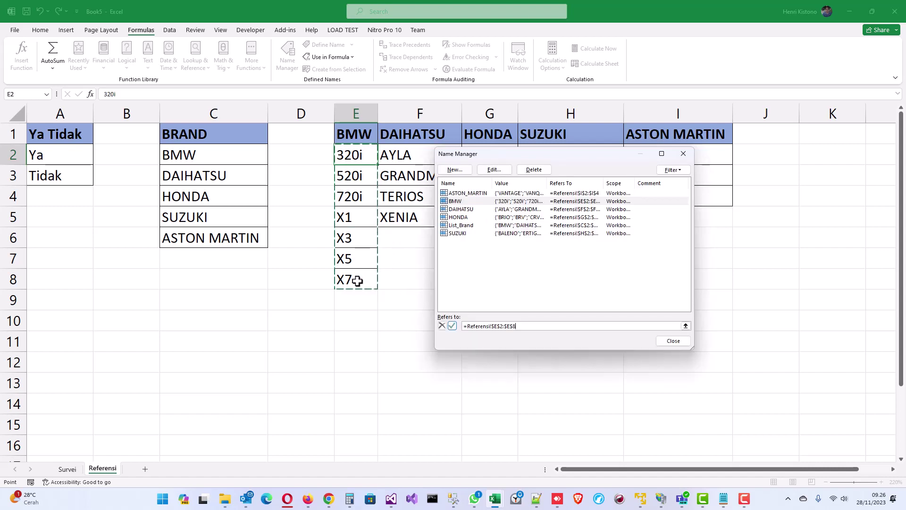
{"action": "left_click", "coordinate": [452, 325]}
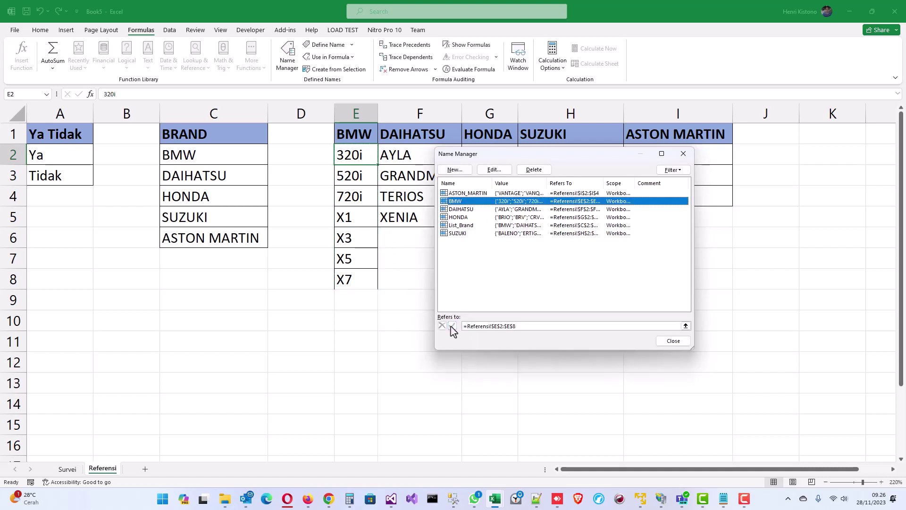
{"action": "left_click", "coordinate": [673, 341]}
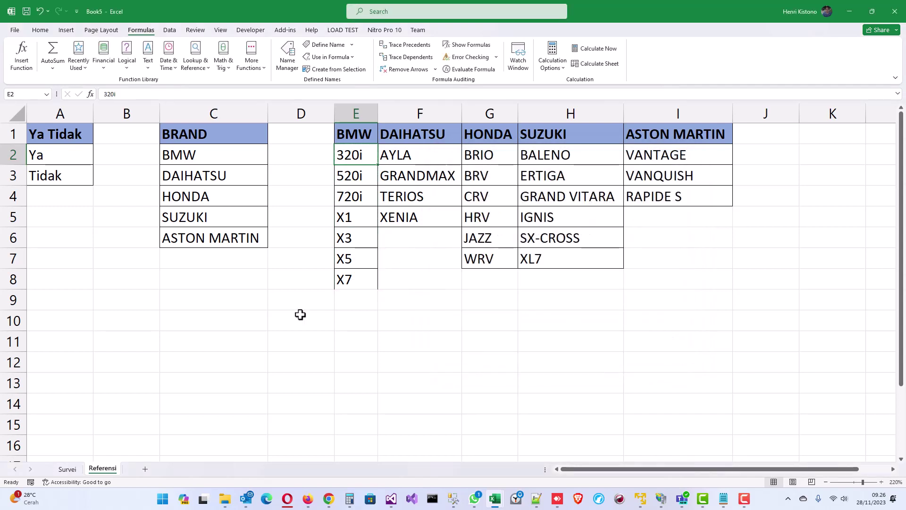
On the Survei sheet, choose BMW as the brand in E5 and X7 as the type in F5 from their dropdown lists.
{"action": "left_click", "coordinate": [71, 470]}
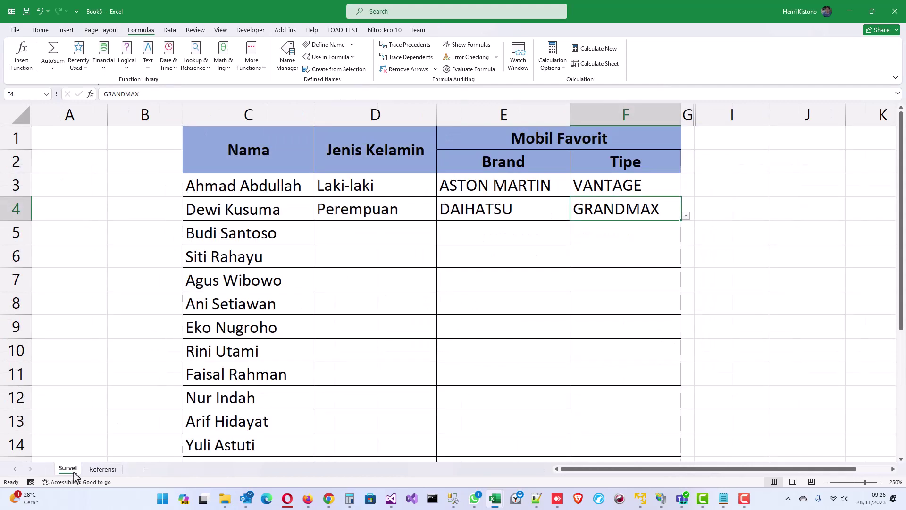
{"action": "left_click", "coordinate": [490, 235]}
{"action": "left_click", "coordinate": [574, 240]}
{"action": "left_click", "coordinate": [522, 254]}
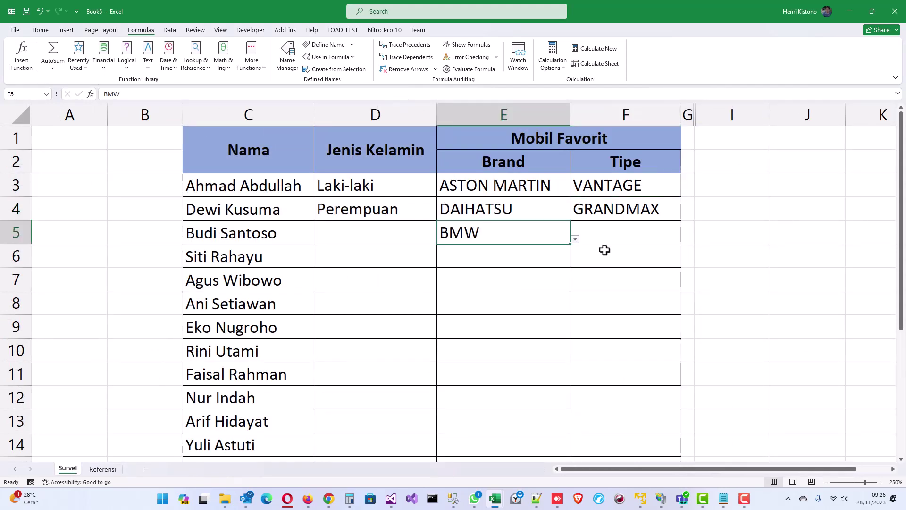
{"action": "left_click", "coordinate": [651, 236]}
{"action": "left_click", "coordinate": [686, 239]}
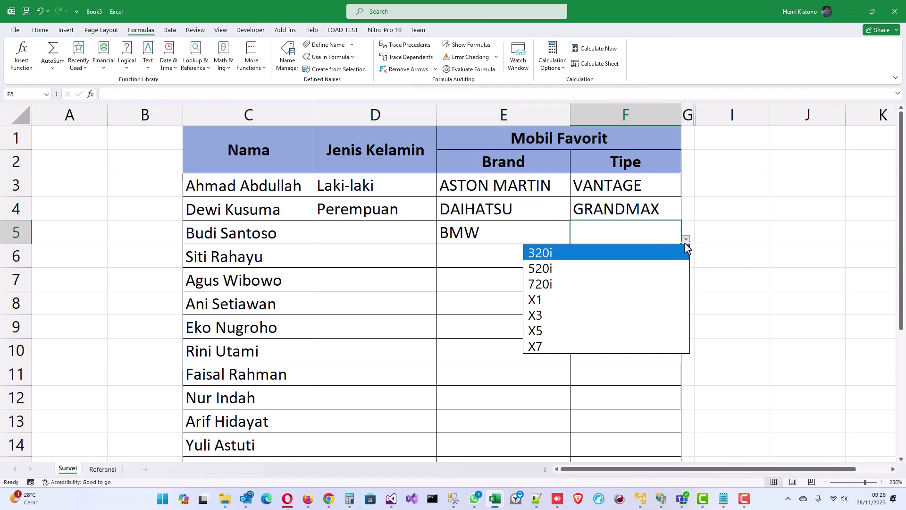
{"action": "left_click", "coordinate": [579, 345]}
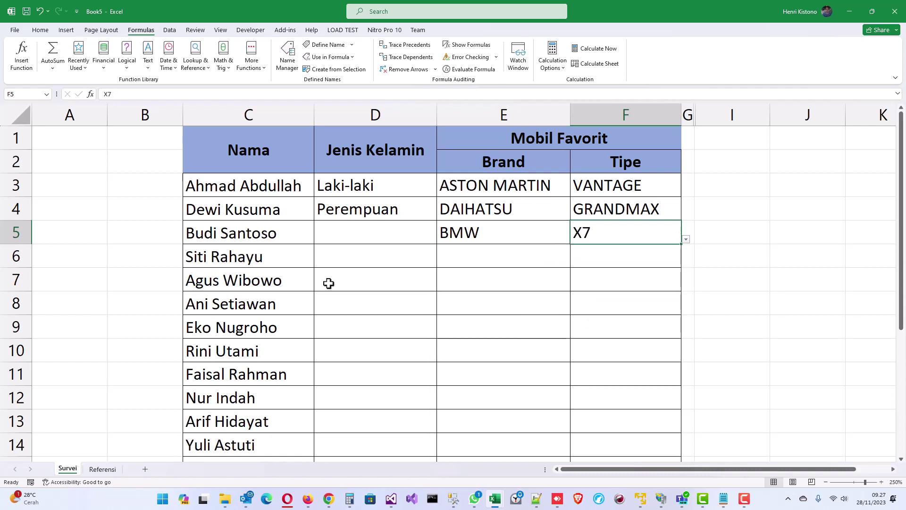